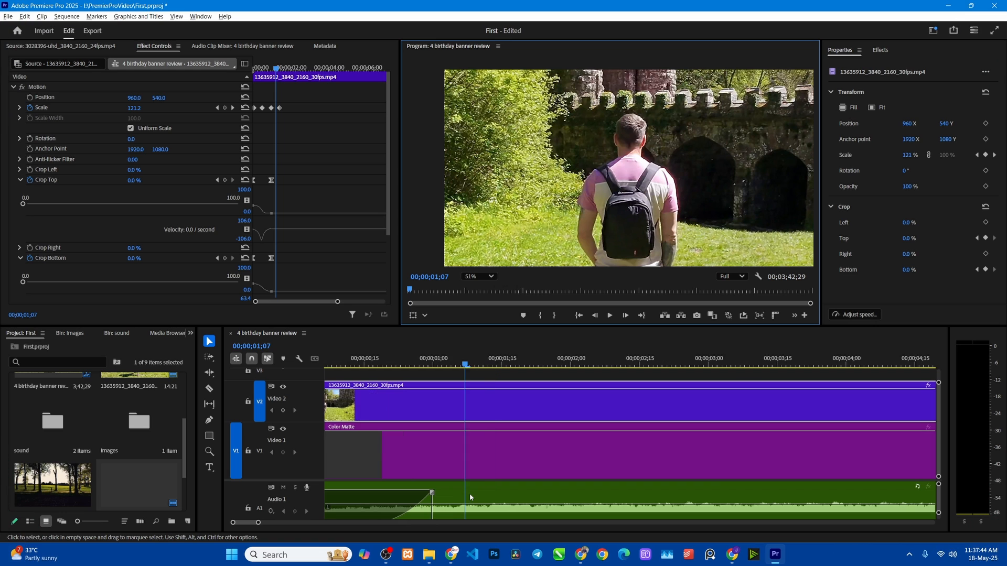
pyautogui.scroll(-12, 471, 495)
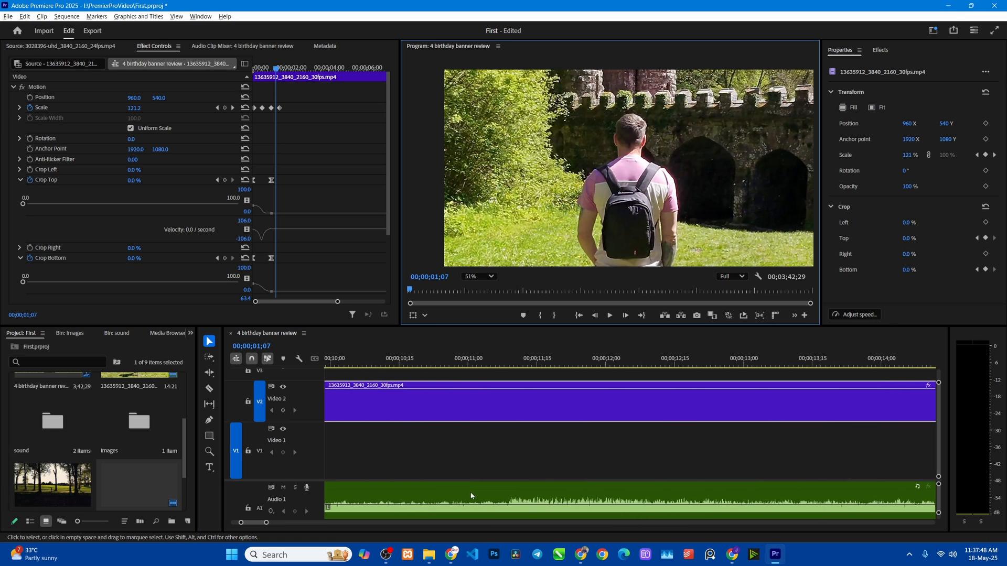
pyautogui.scroll(12, 461, 490)
pyautogui.scroll(4, 452, 491)
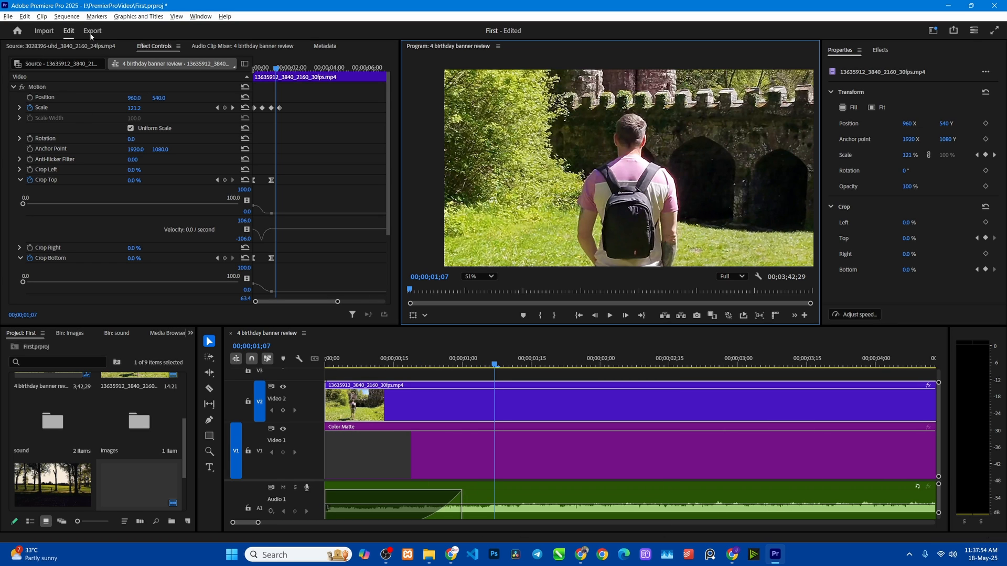
# Open the media export settings for the 4 birthday banner review sequence
pyautogui.click(8, 17)
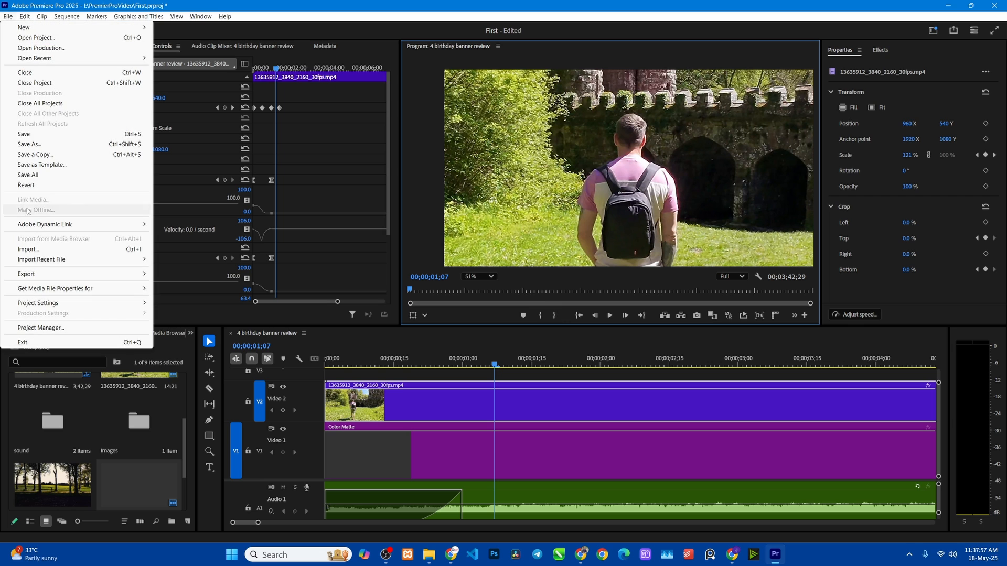
pyautogui.moveTo(31, 274)
pyautogui.click(179, 275)
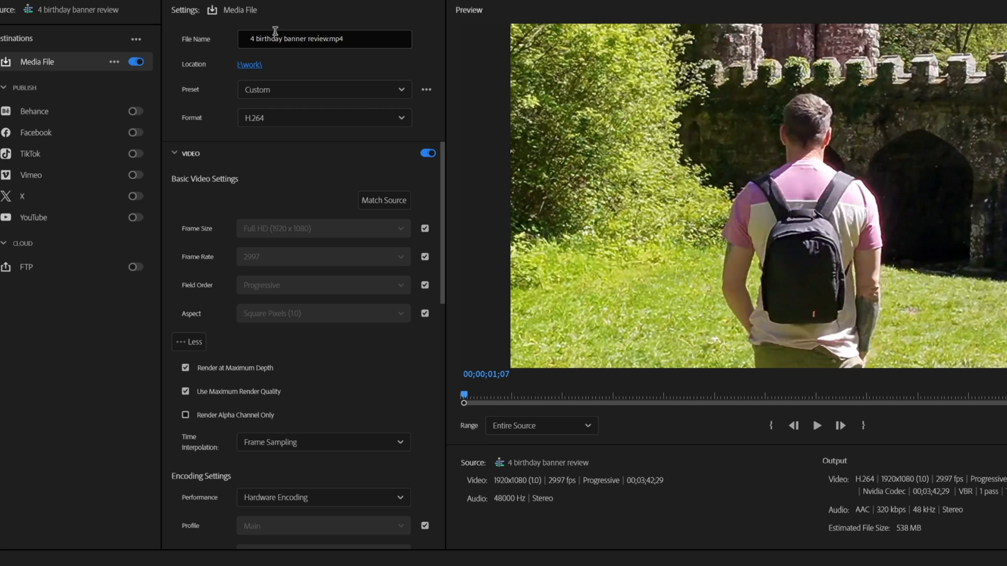
# Review the export's file name, its save folder and the available format options
pyautogui.click(345, 39)
pyautogui.moveTo(357, 38); pyautogui.dragTo(249, 38)
pyautogui.click(360, 39)
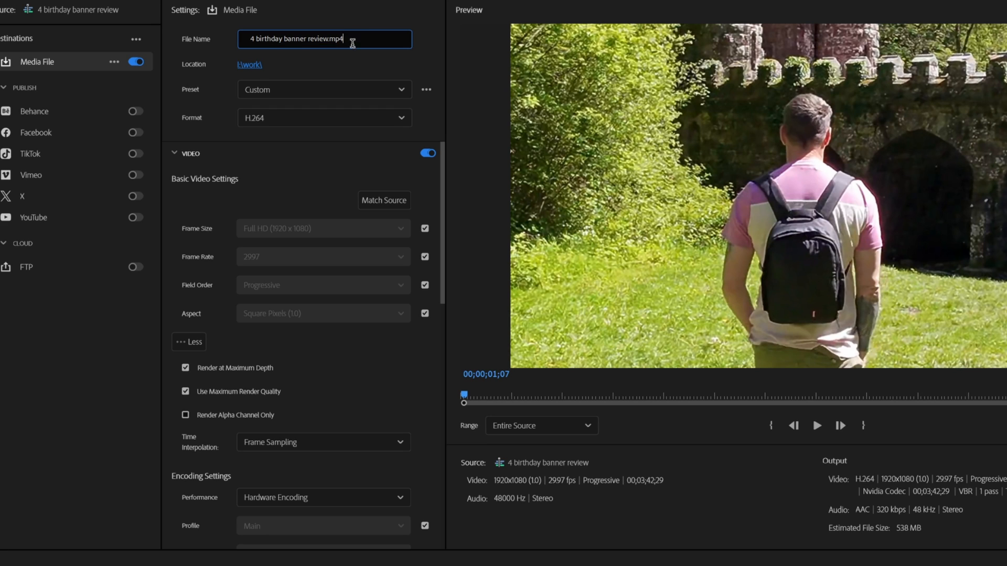
pyautogui.click(255, 67)
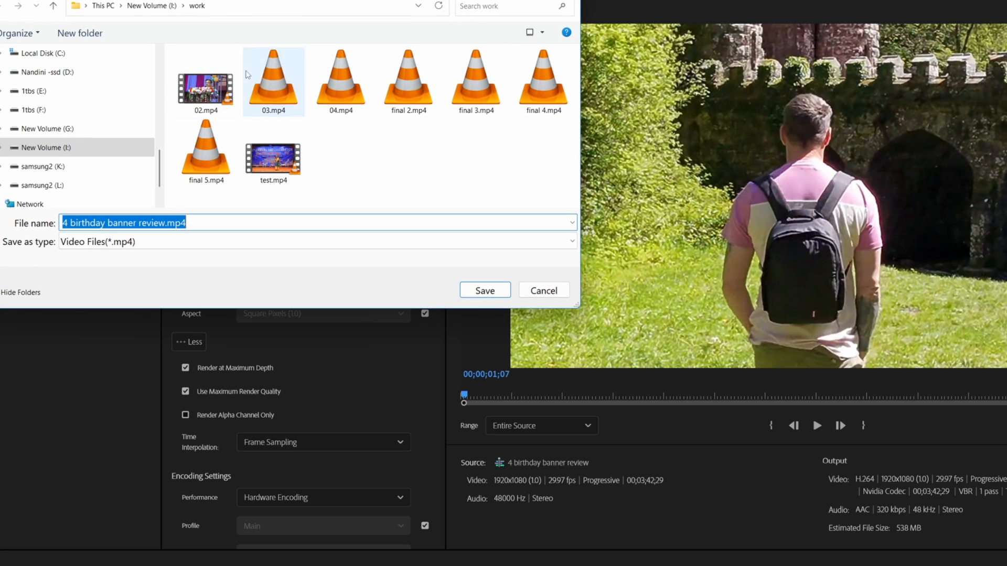
pyautogui.click(542, 290)
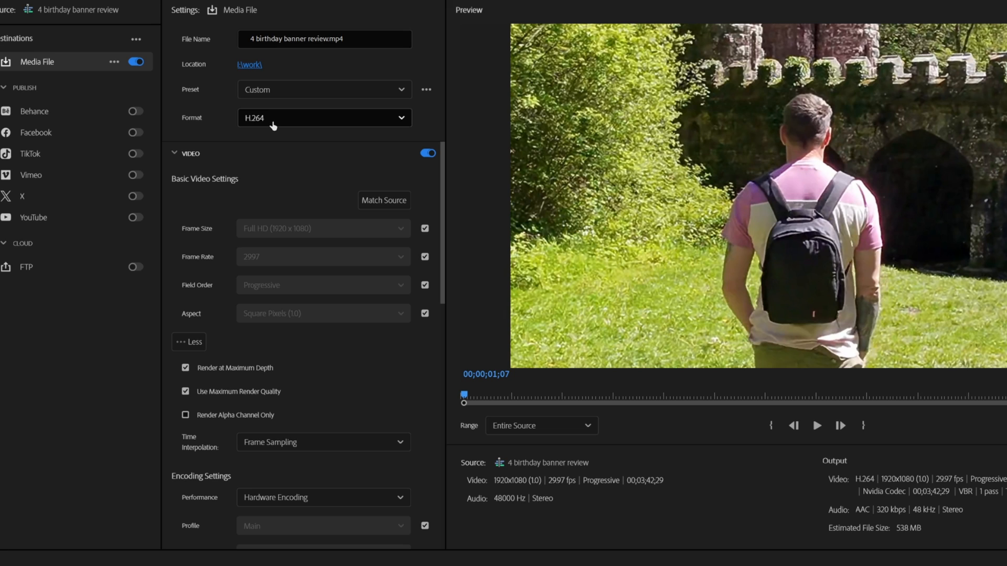
pyautogui.click(273, 124)
pyautogui.click(304, 120)
# Collapse and expand the Video settings, and switch video export off and back on
pyautogui.click(174, 153)
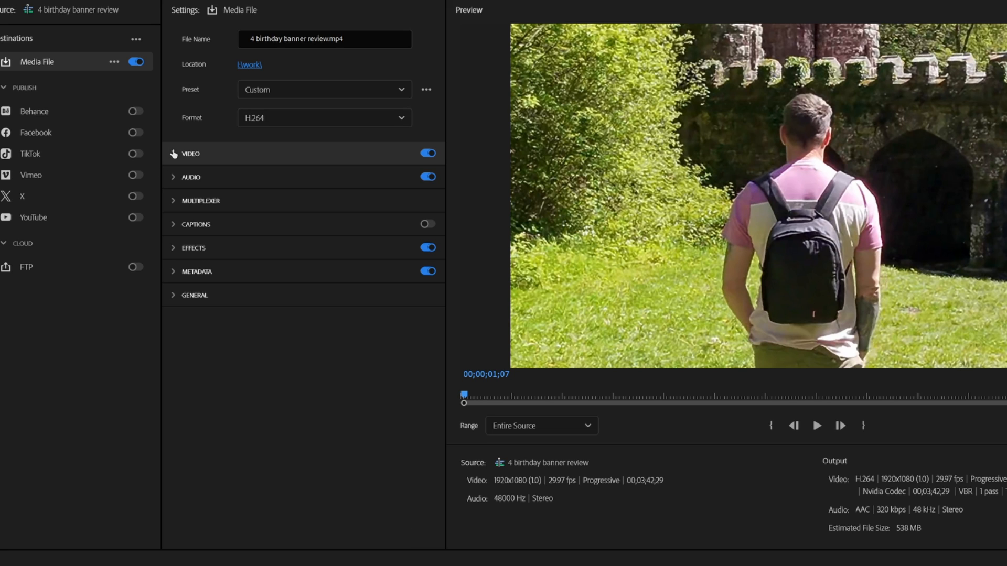
pyautogui.click(174, 153)
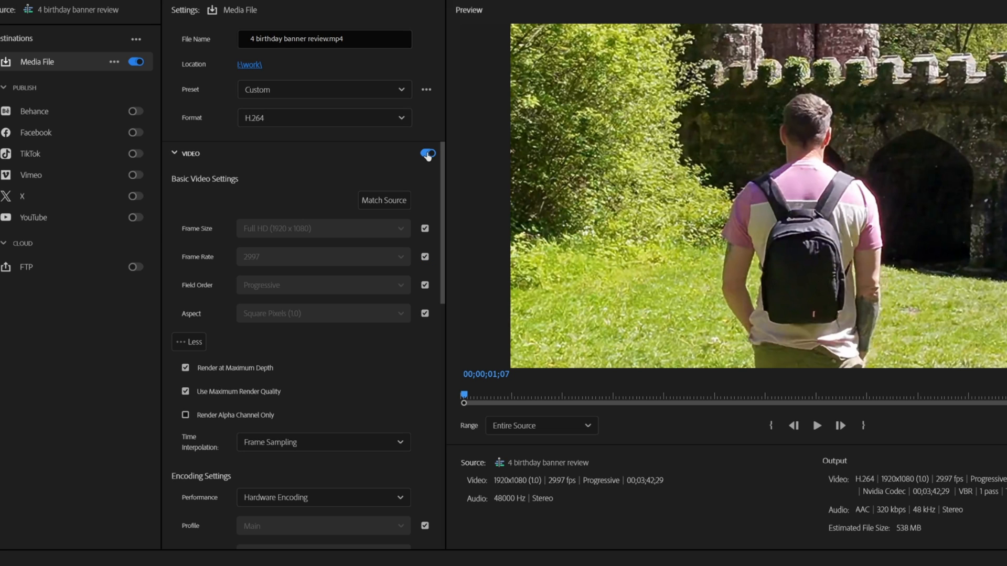
pyautogui.click(428, 154)
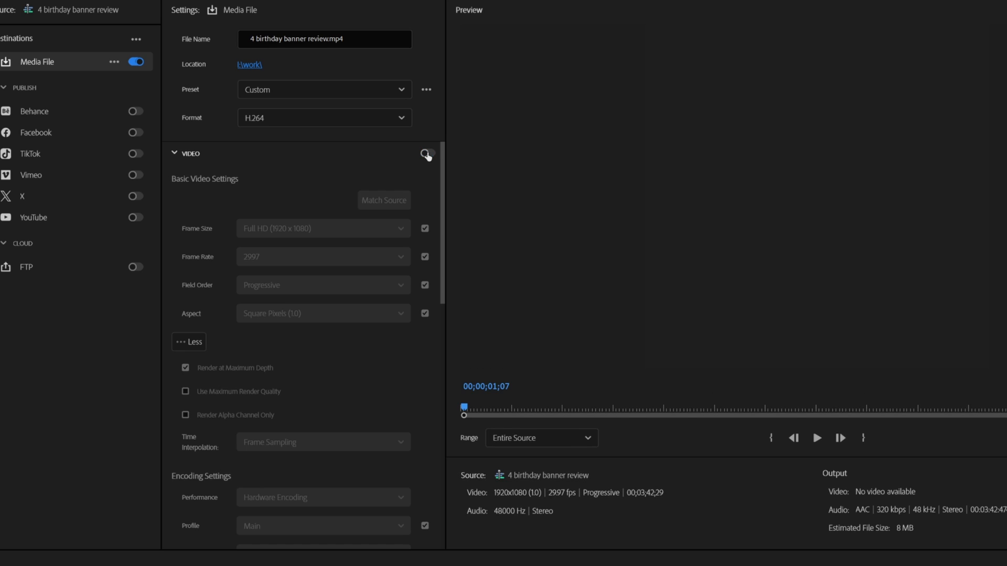
pyautogui.click(428, 155)
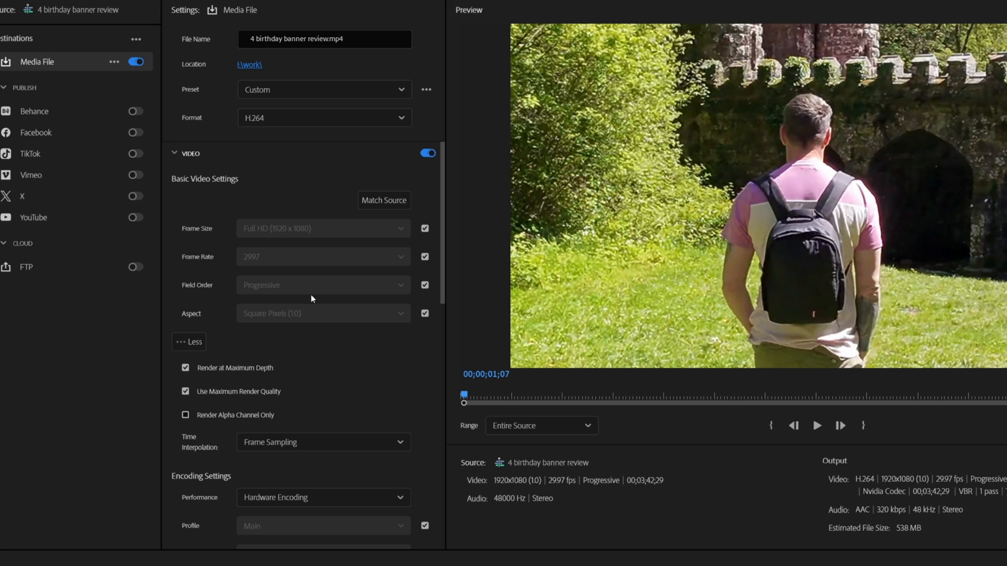
# Unlink the frame size from the source, view the available sizes, and link it to the source again
pyautogui.click(425, 229)
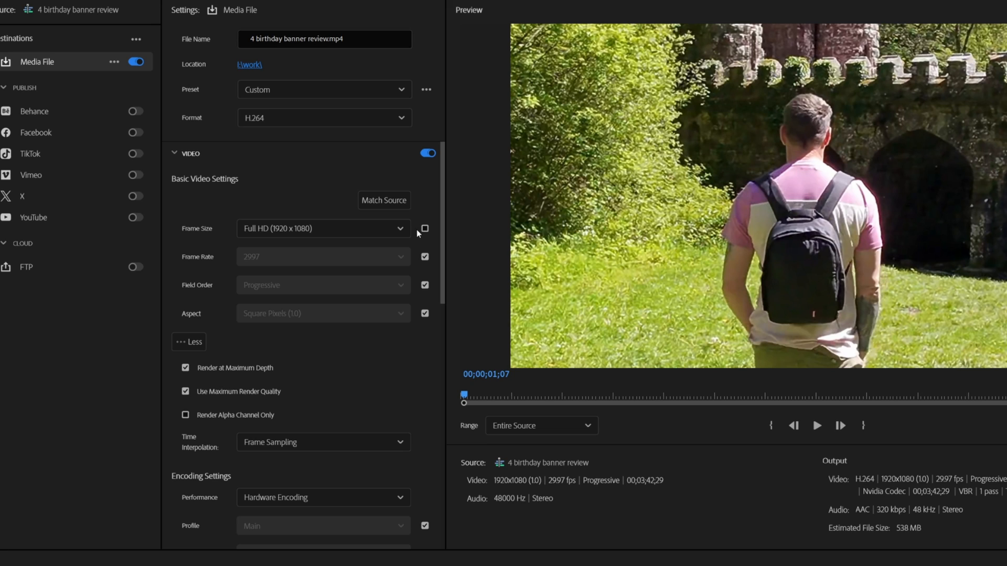
pyautogui.click(401, 229)
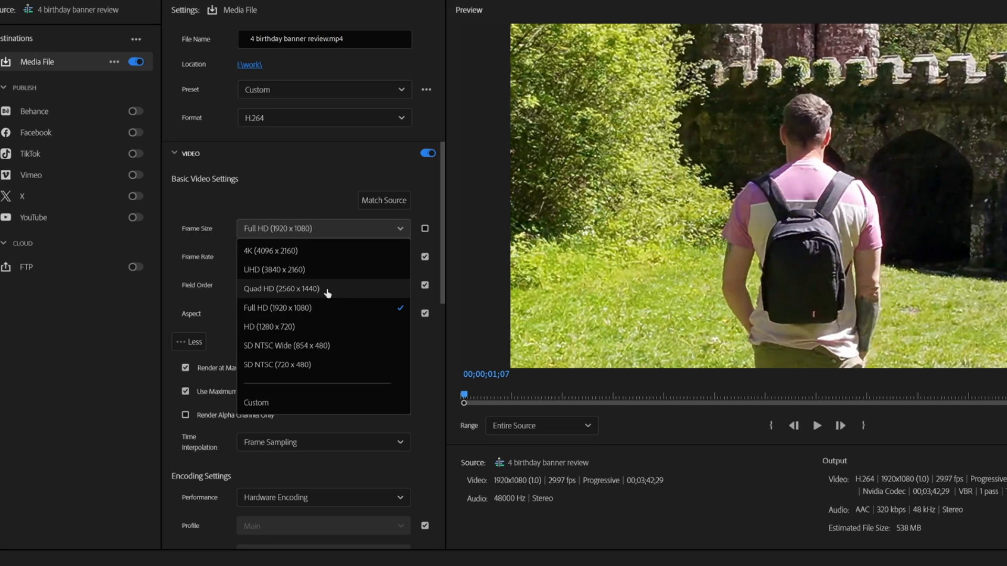
pyautogui.click(425, 229)
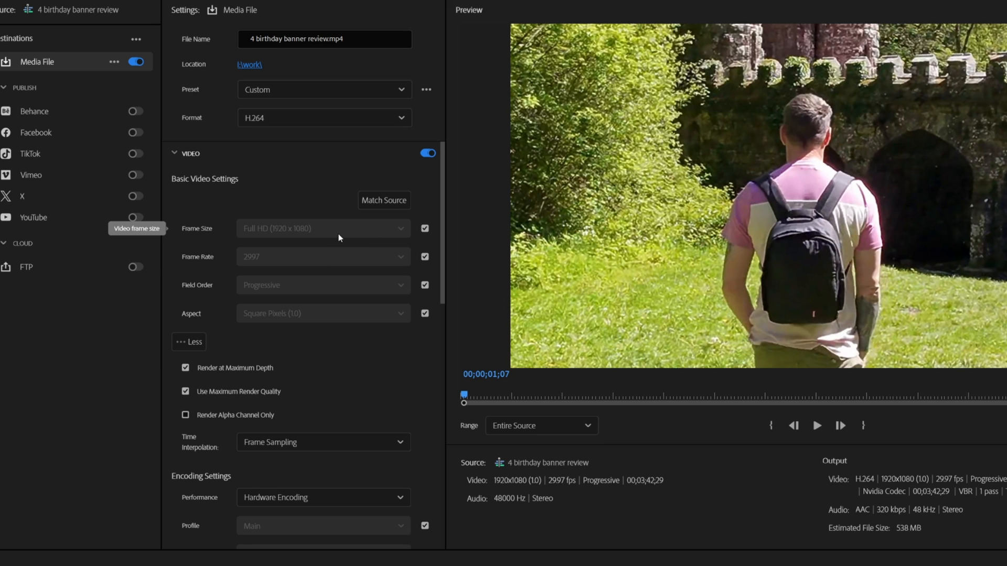
# Examine the basic video settings and the Performance choices for hardware or software encoding
pyautogui.scroll(-1, 294, 325)
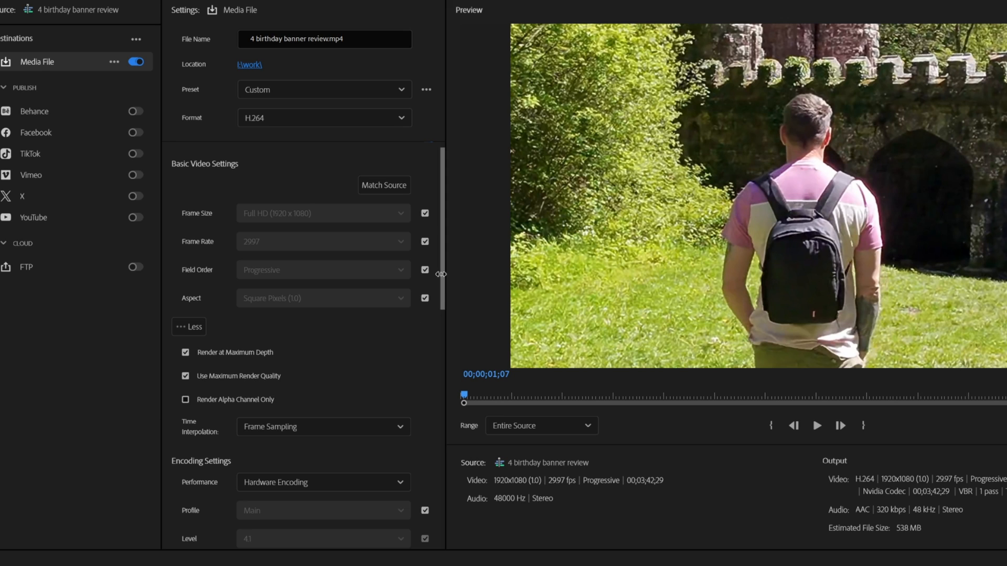
pyautogui.scroll(-4, 442, 267)
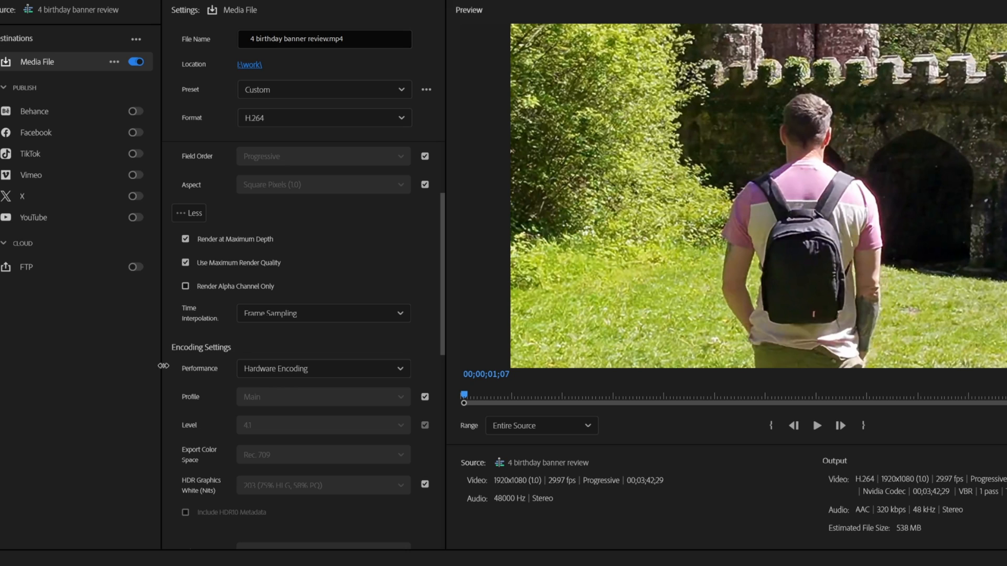
pyautogui.click(257, 372)
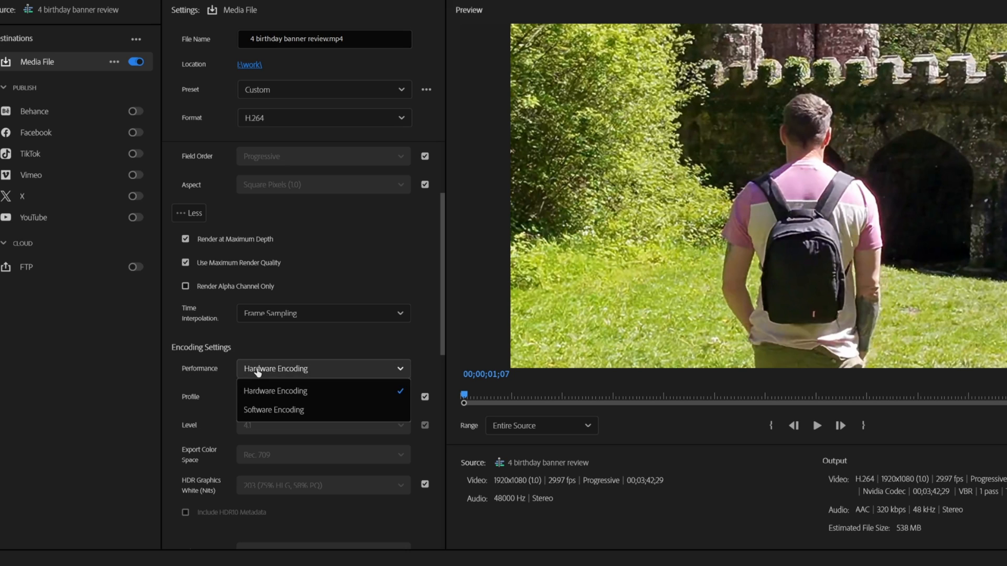
pyautogui.click(266, 371)
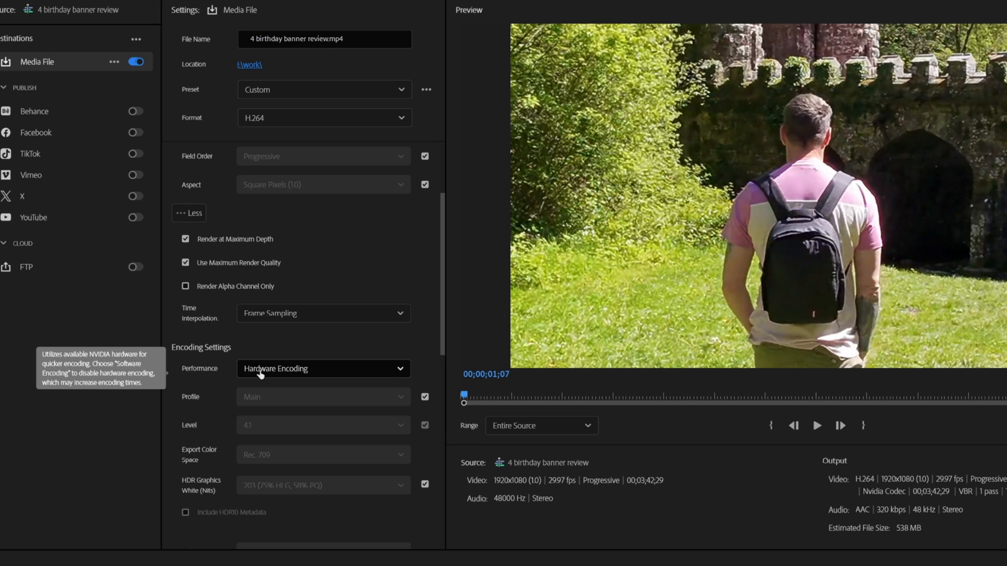
pyautogui.click(258, 371)
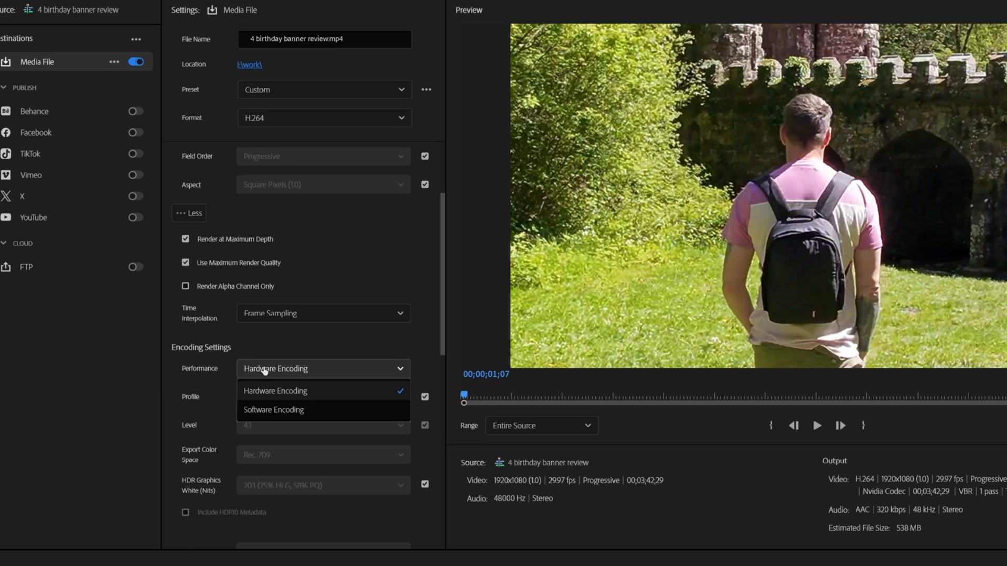
pyautogui.click(260, 371)
# Switch the bitrate encoding to VBR, 2 pass and back to VBR, 1 pass
pyautogui.scroll(-1, 271, 464)
pyautogui.scroll(-3, 270, 464)
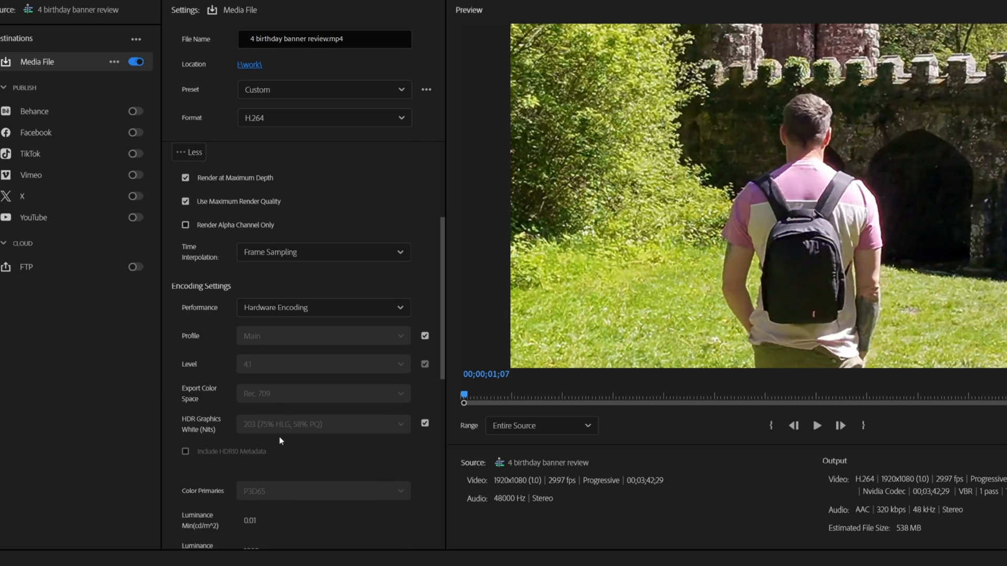
pyautogui.scroll(-5, 381, 402)
pyautogui.scroll(-5, 382, 403)
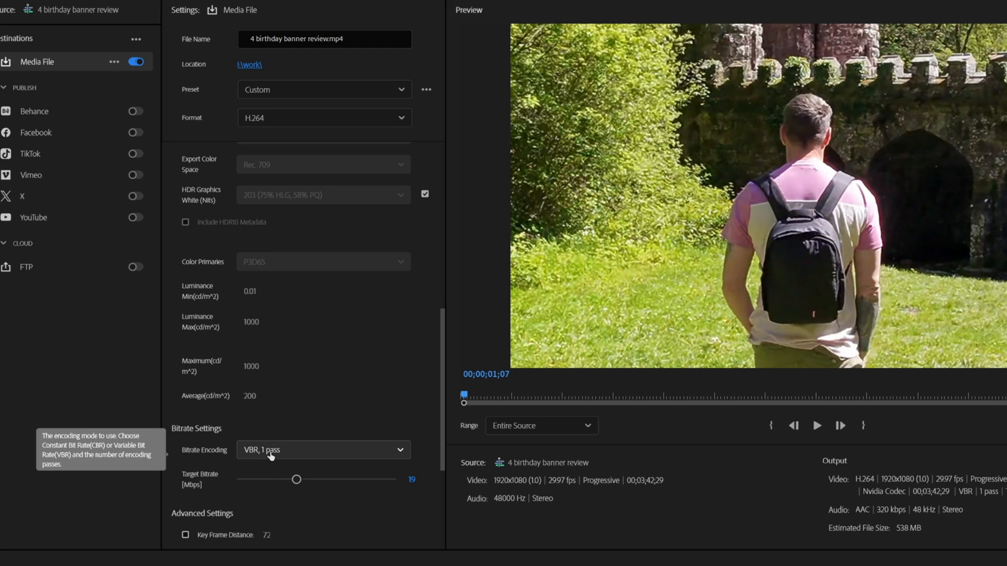
pyautogui.click(269, 450)
pyautogui.click(265, 509)
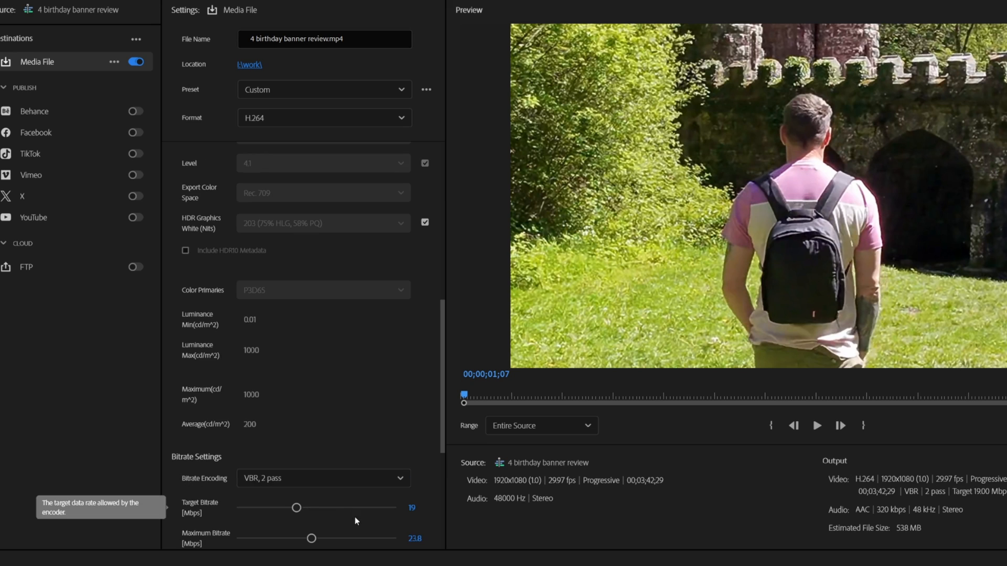
pyautogui.scroll(-1, 338, 429)
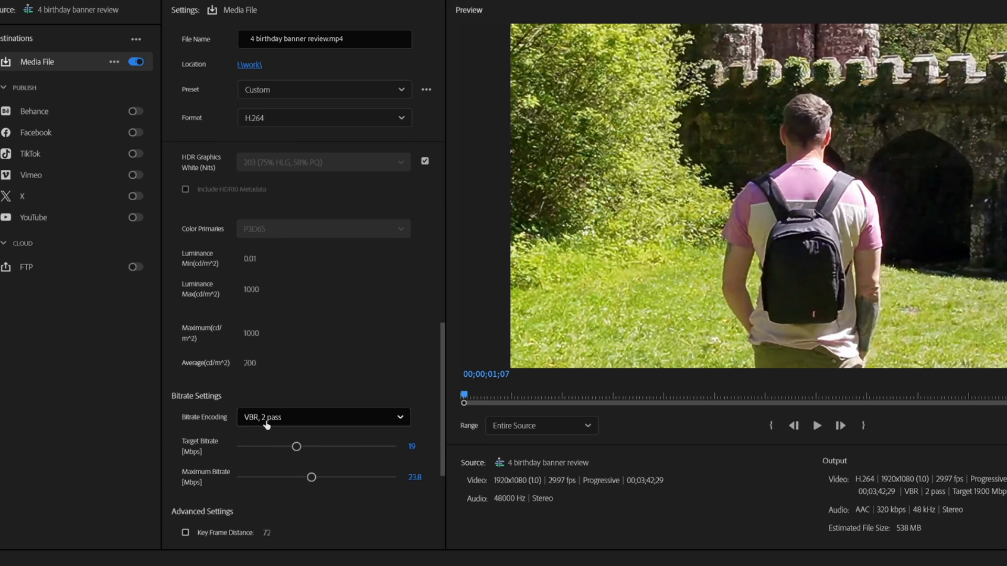
pyautogui.click(266, 419)
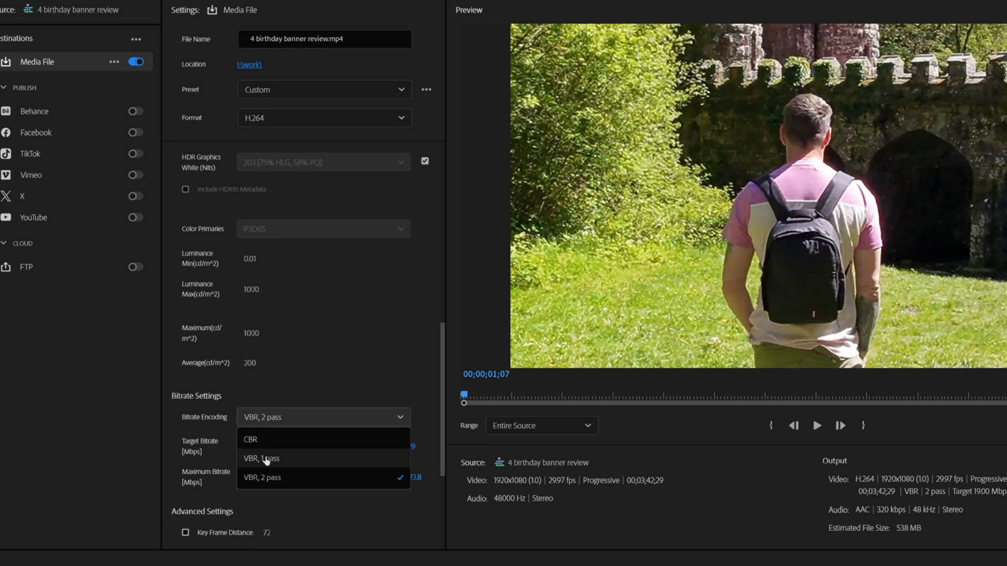
pyautogui.click(271, 460)
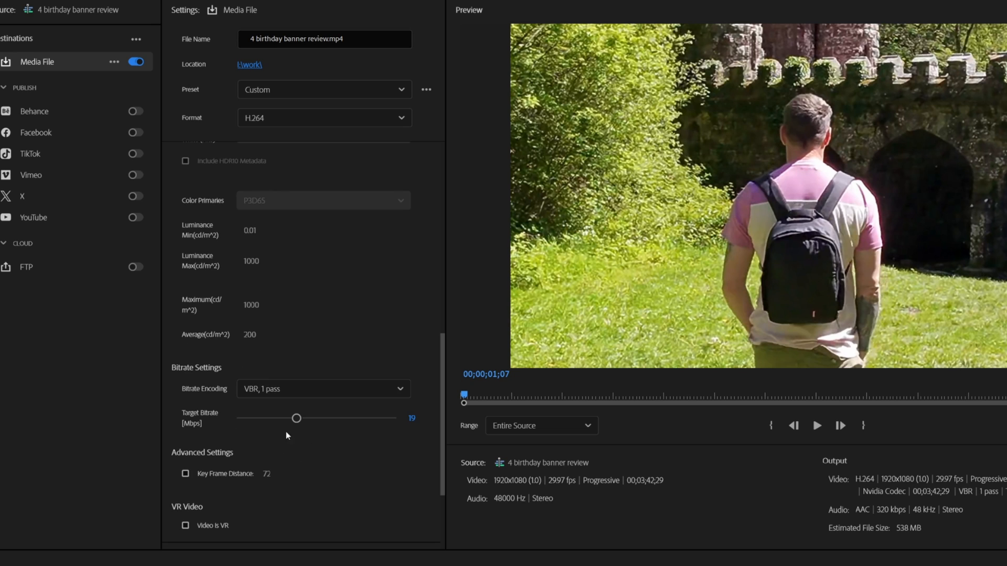
pyautogui.scroll(-3, 315, 475)
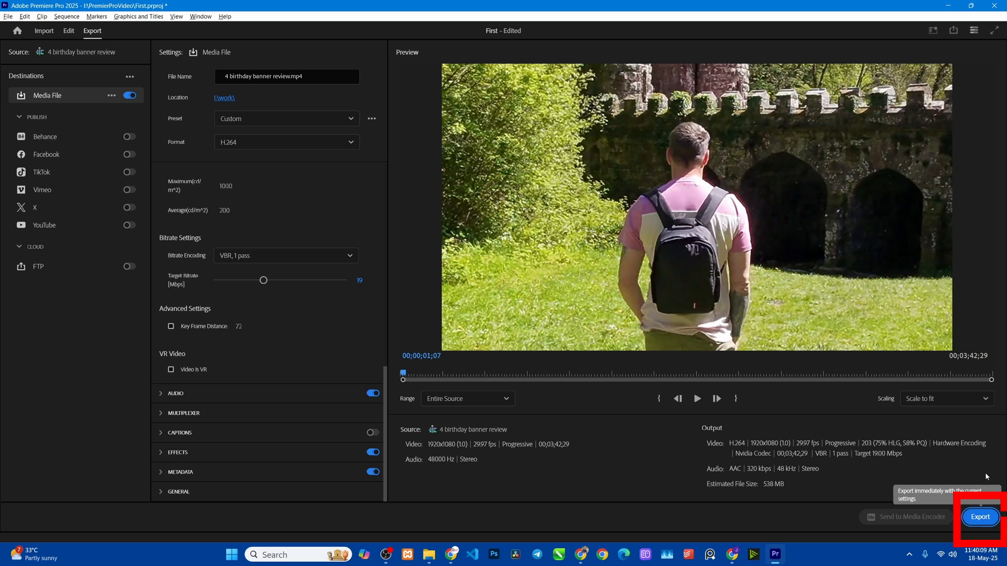
# View the Scaling and Range options for the export
pyautogui.click(944, 399)
pyautogui.click(923, 416)
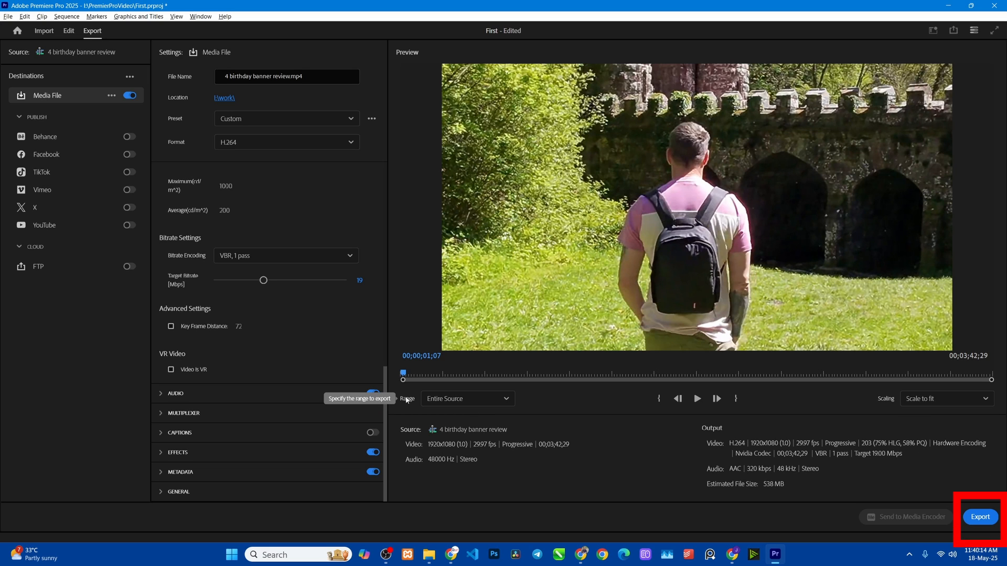
pyautogui.click(449, 398)
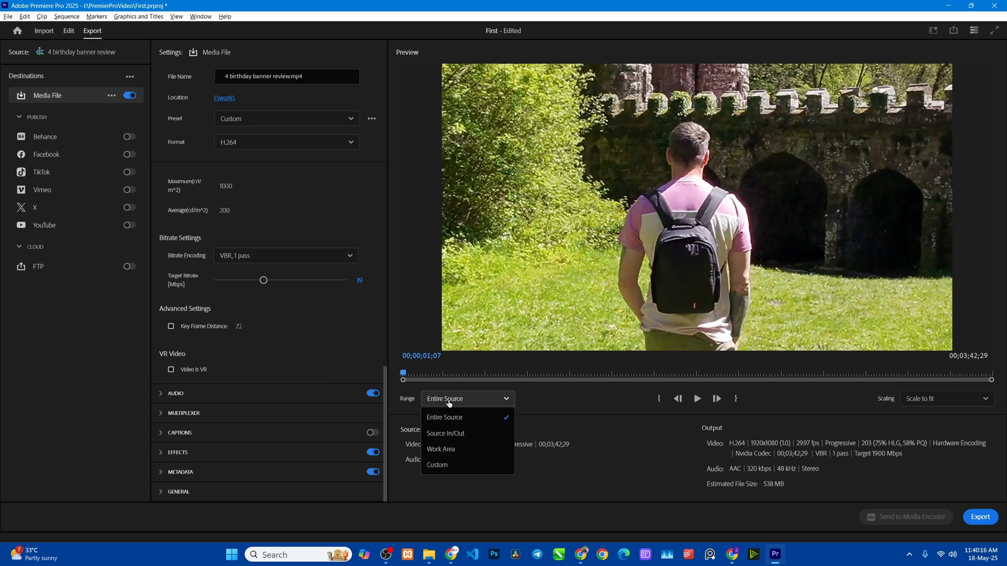
pyautogui.click(437, 417)
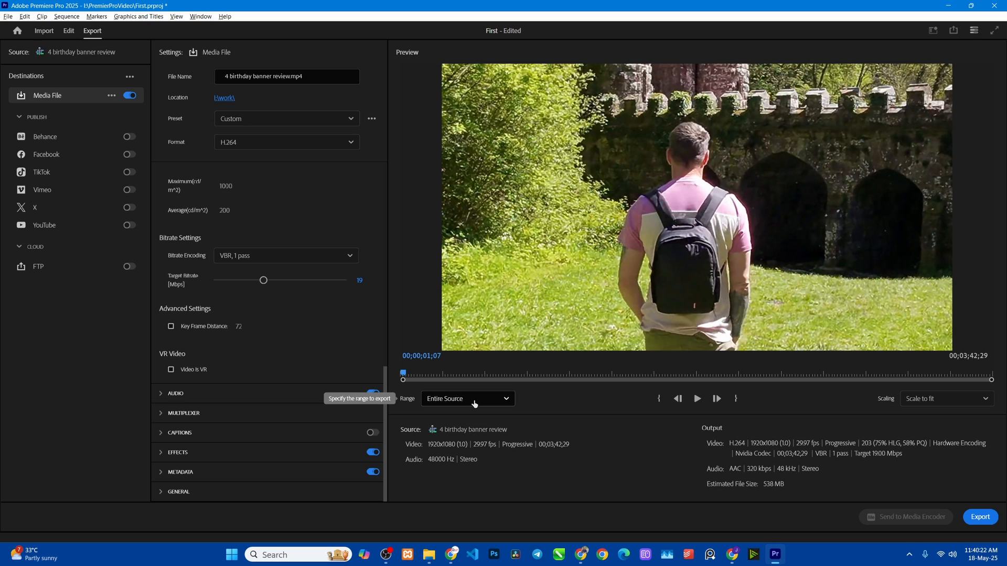
# Set the export range to Source In/Out and try trimming it to a custom range of about 00;01;07;26
pyautogui.click(475, 403)
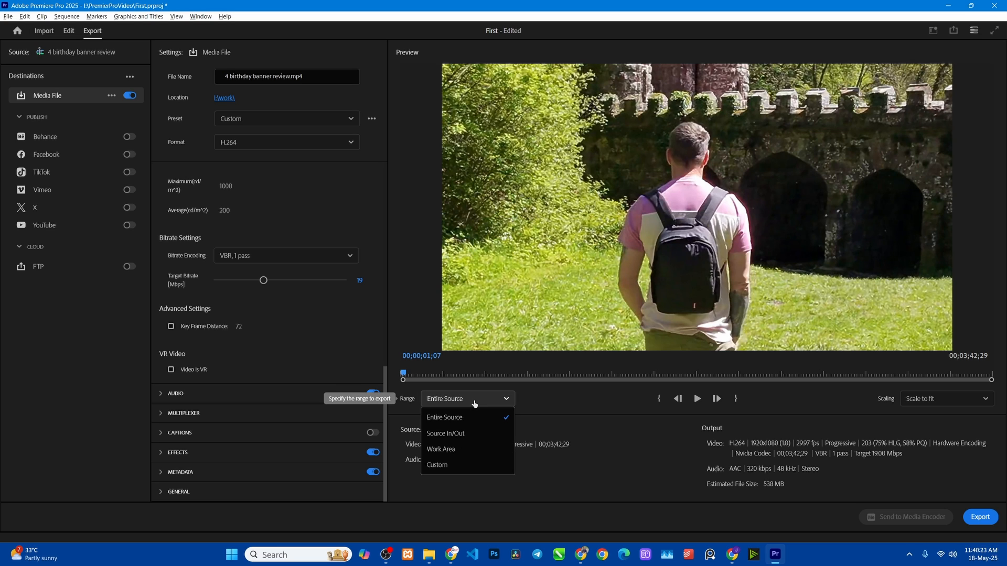
pyautogui.click(457, 439)
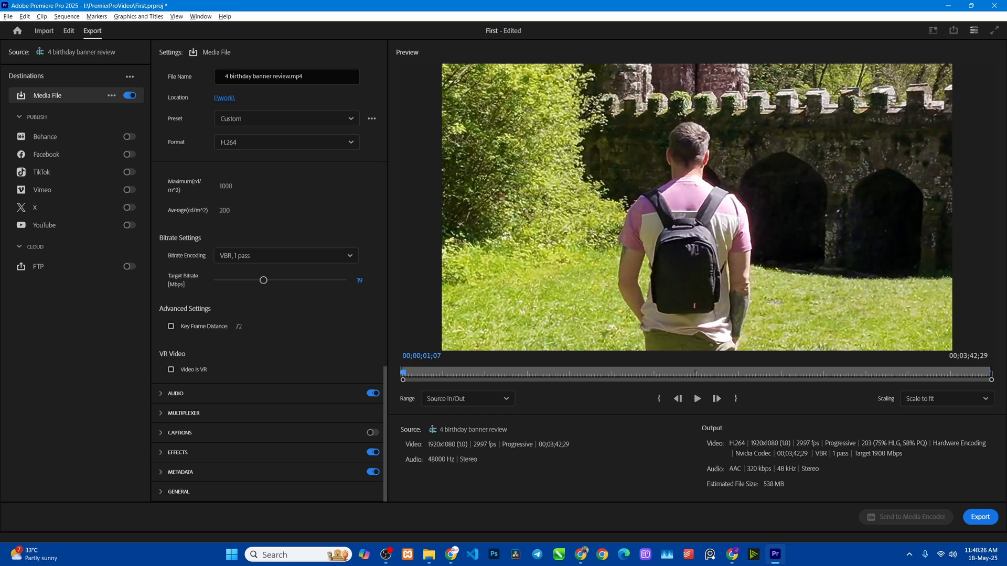
pyautogui.moveTo(992, 382); pyautogui.dragTo(580, 374)
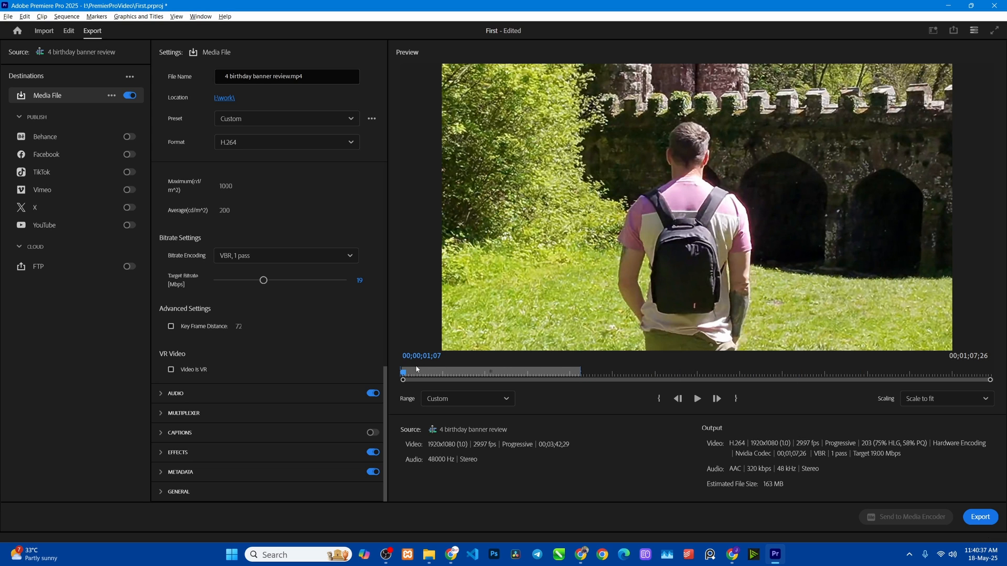
pyautogui.moveTo(404, 377); pyautogui.dragTo(557, 376)
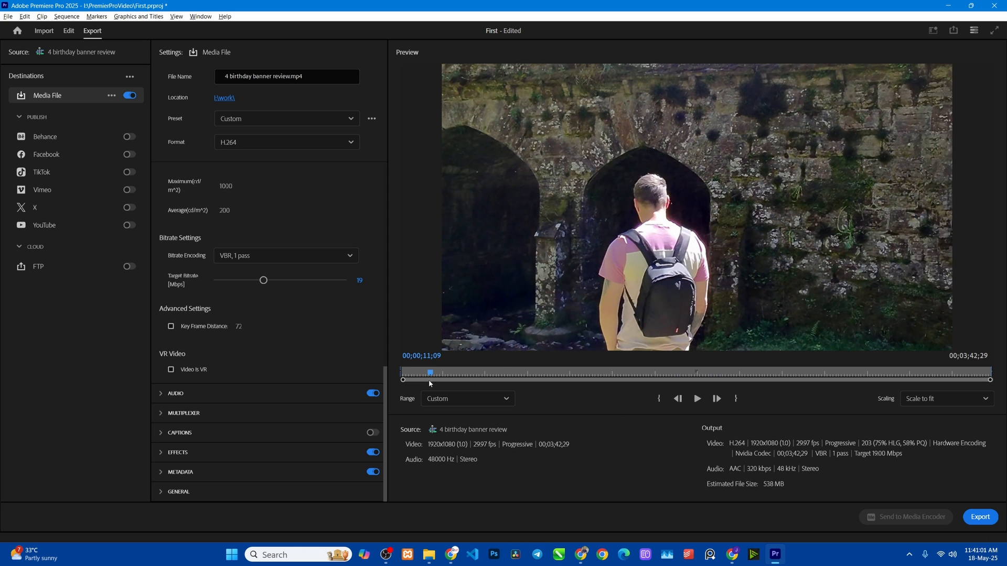
pyautogui.moveTo(430, 374); pyautogui.dragTo(553, 374)
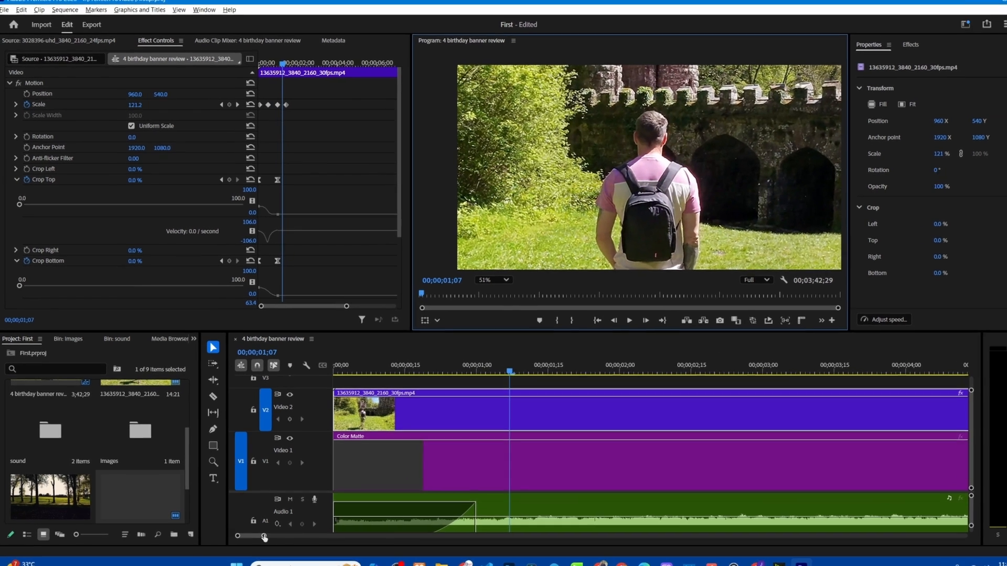
# Split the nature music clip on Audio 1 where the last video clip ends and delete the excess audio after the cut
pyautogui.moveTo(259, 523); pyautogui.dragTo(381, 524)
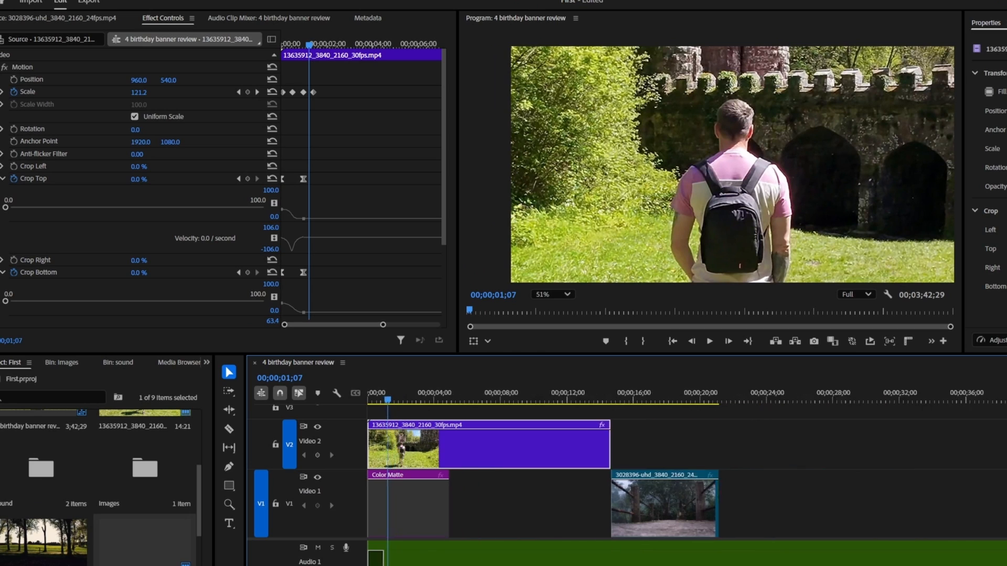
pyautogui.moveTo(388, 565); pyautogui.dragTo(469, 565)
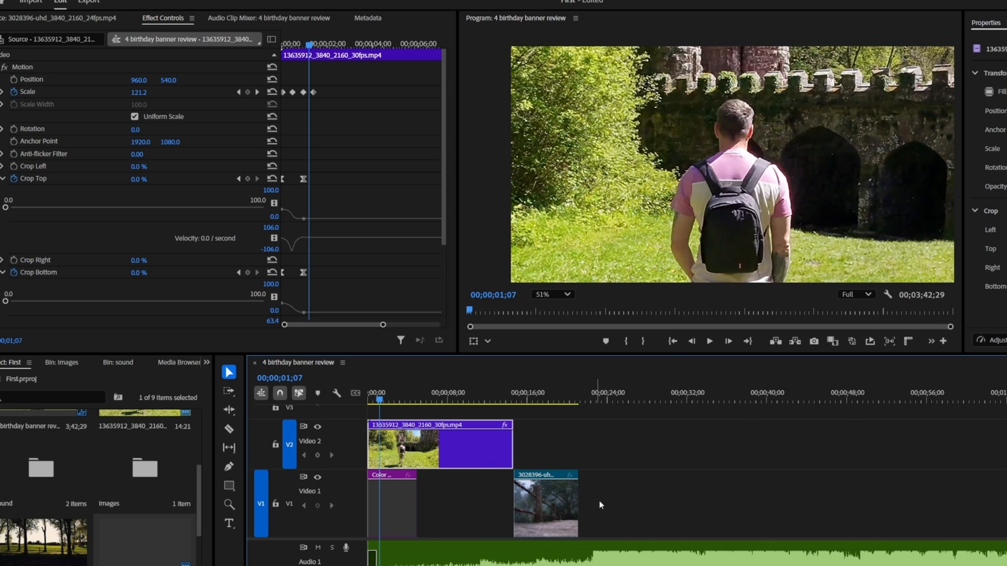
pyautogui.click(733, 563)
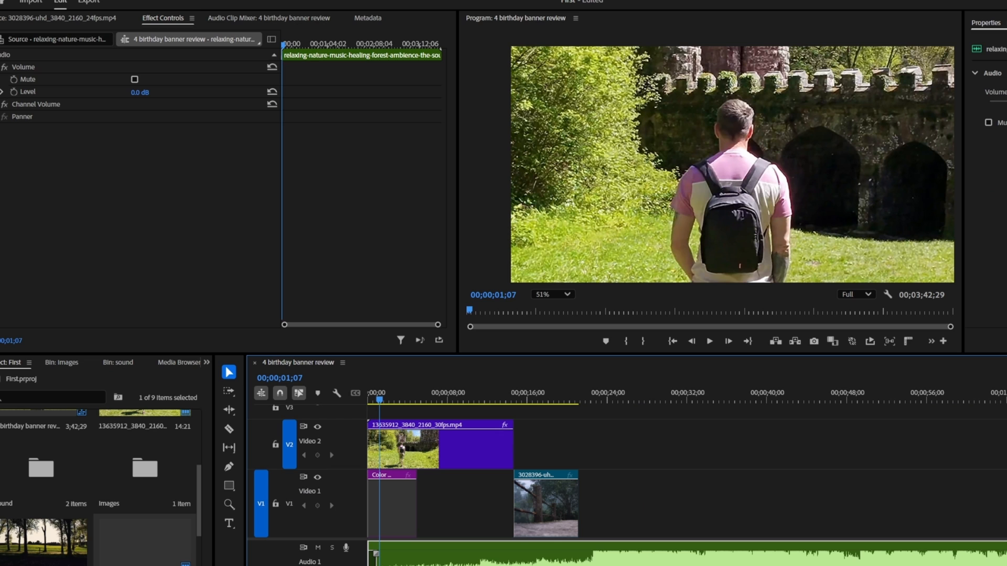
pyautogui.moveTo(455, 565); pyautogui.dragTo(658, 565)
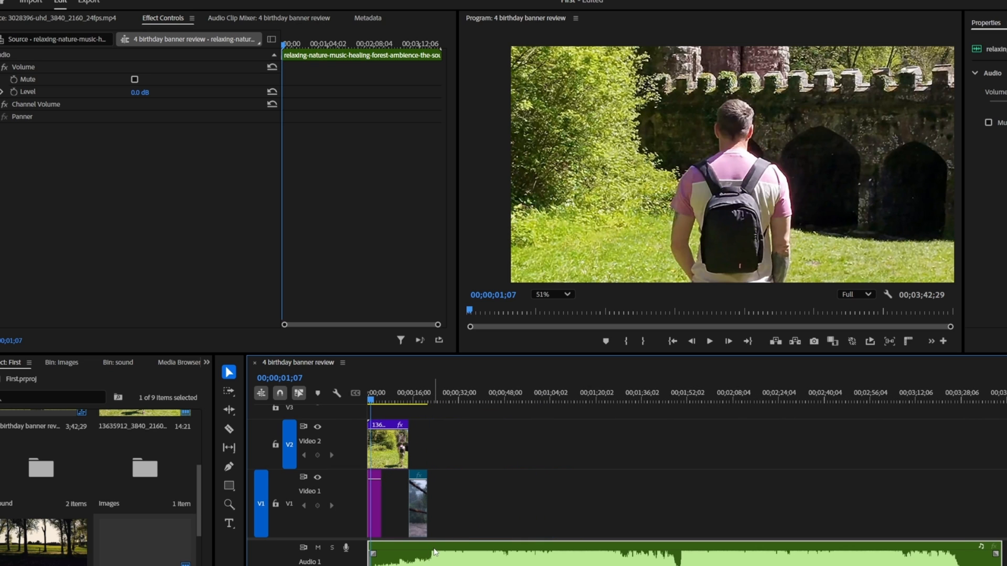
pyautogui.press('c')
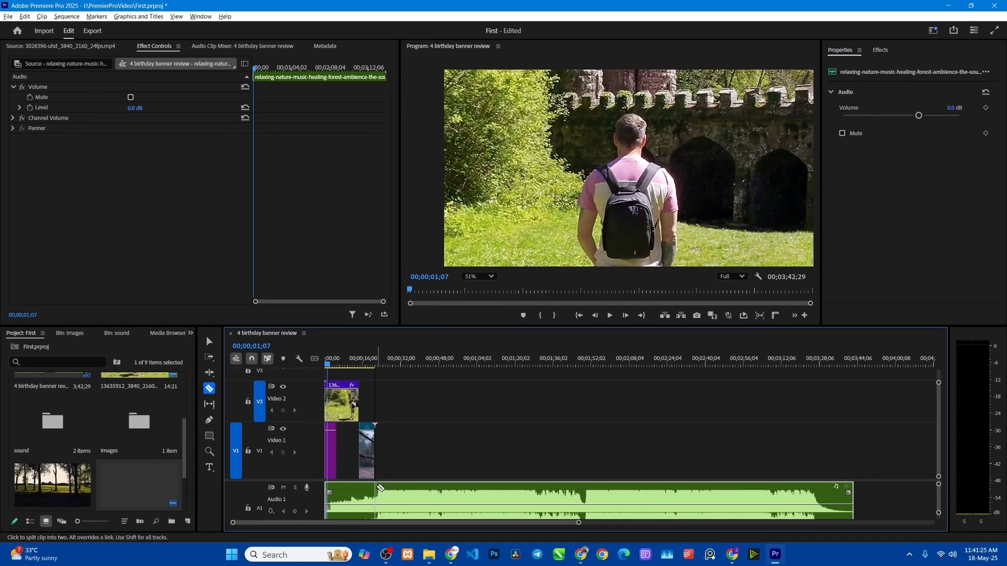
pyautogui.click(397, 517)
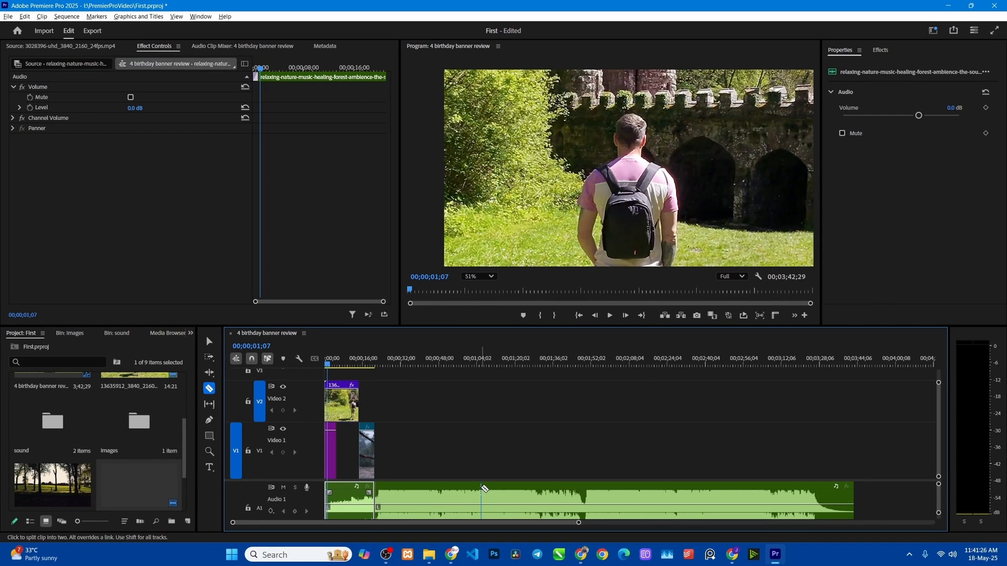
pyautogui.press('v')
pyautogui.click(497, 504)
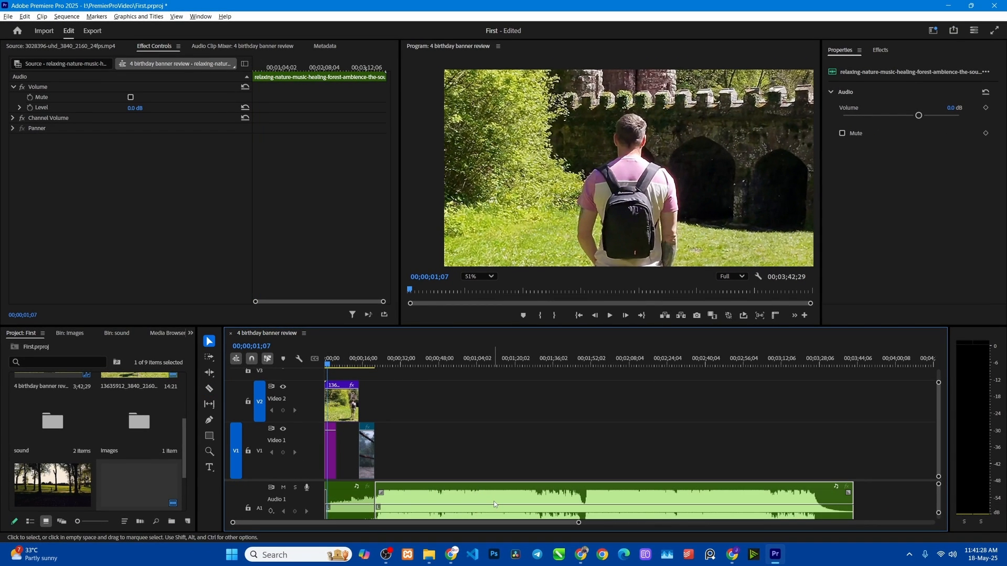
pyautogui.press('Delete')
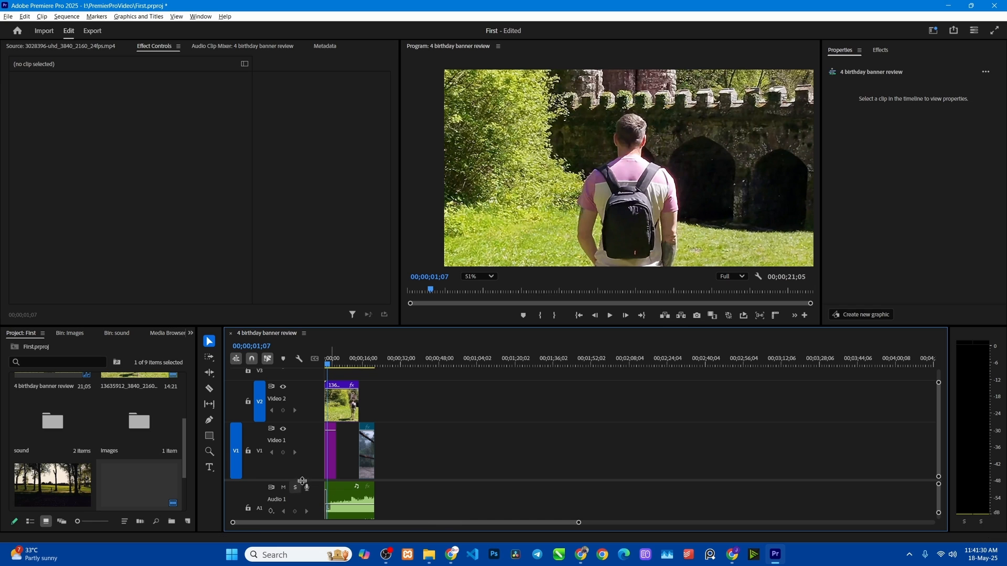
# Return to the export settings, move the preview to 00;00;00;11 and set the export range to Entire Source
pyautogui.click(94, 31)
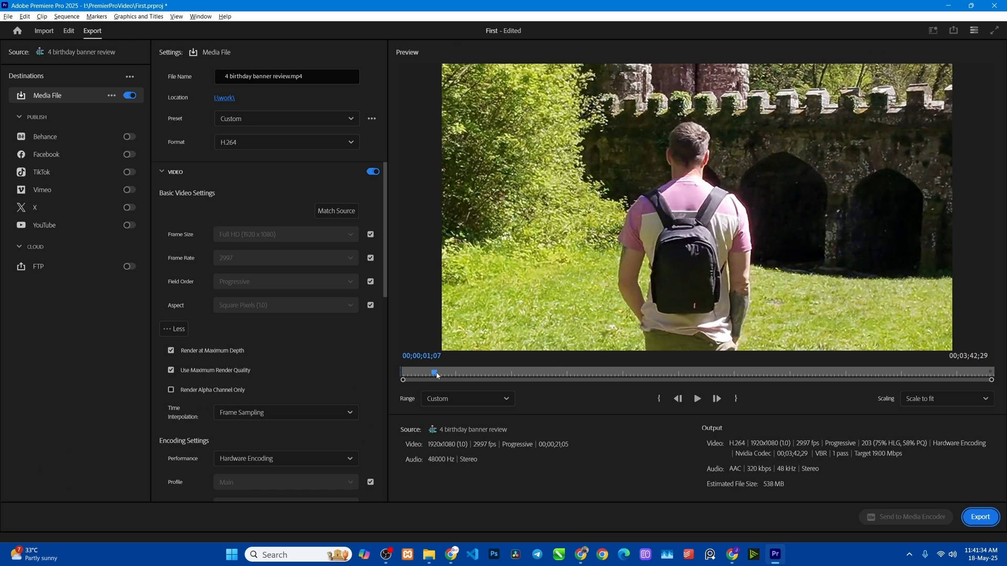
pyautogui.moveTo(436, 376); pyautogui.dragTo(411, 376)
pyautogui.click(436, 400)
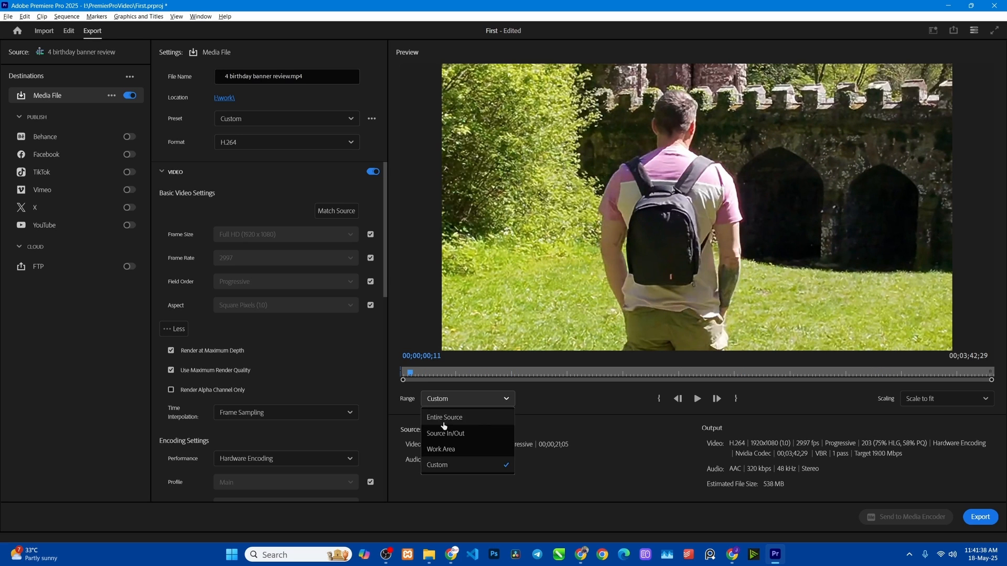
pyautogui.click(439, 418)
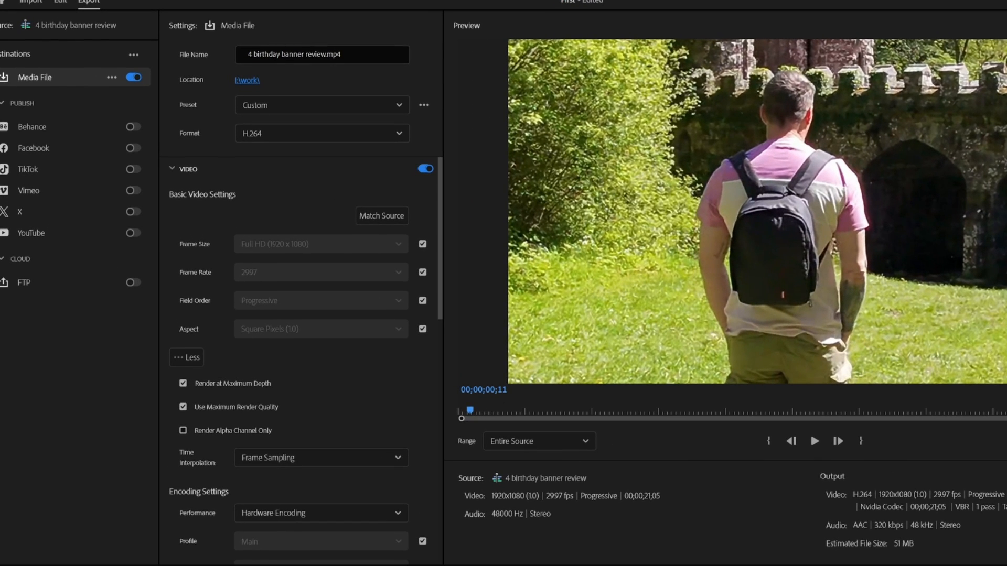
# Try the Source In/Out range, trim it to a custom range of about 00;00;06;08 and restore Entire Source
pyautogui.click(517, 442)
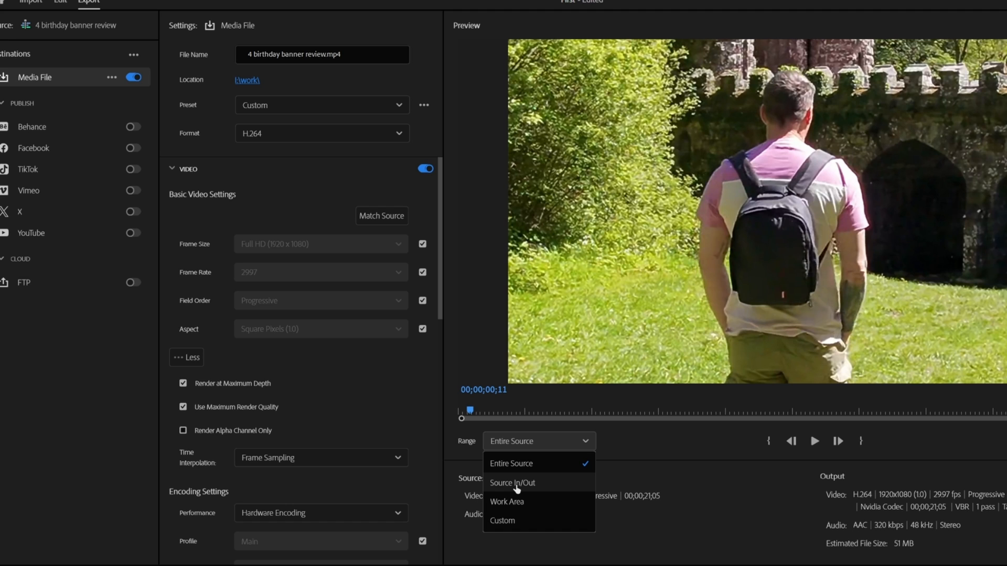
pyautogui.click(517, 486)
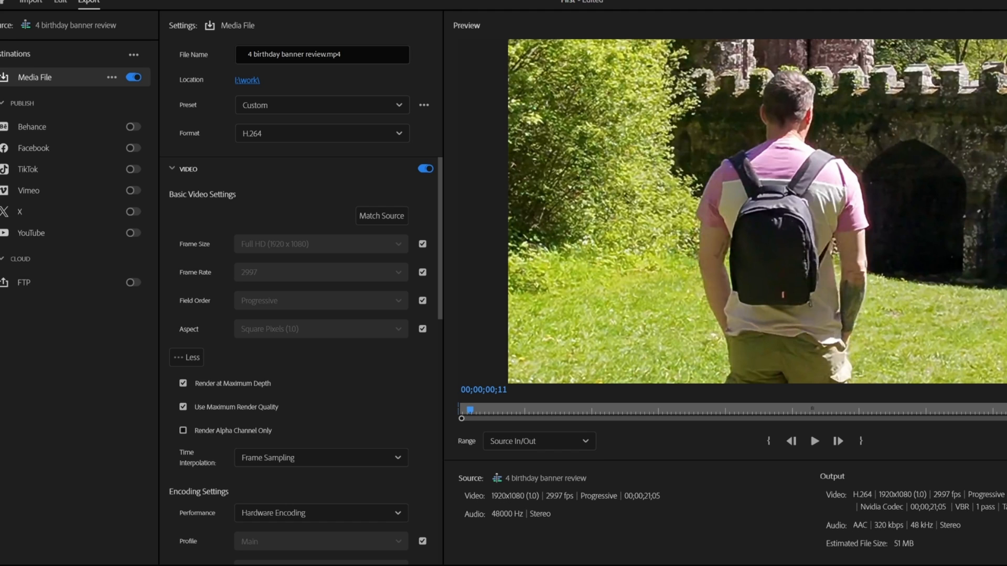
pyautogui.moveTo(1006, 409); pyautogui.dragTo(668, 409)
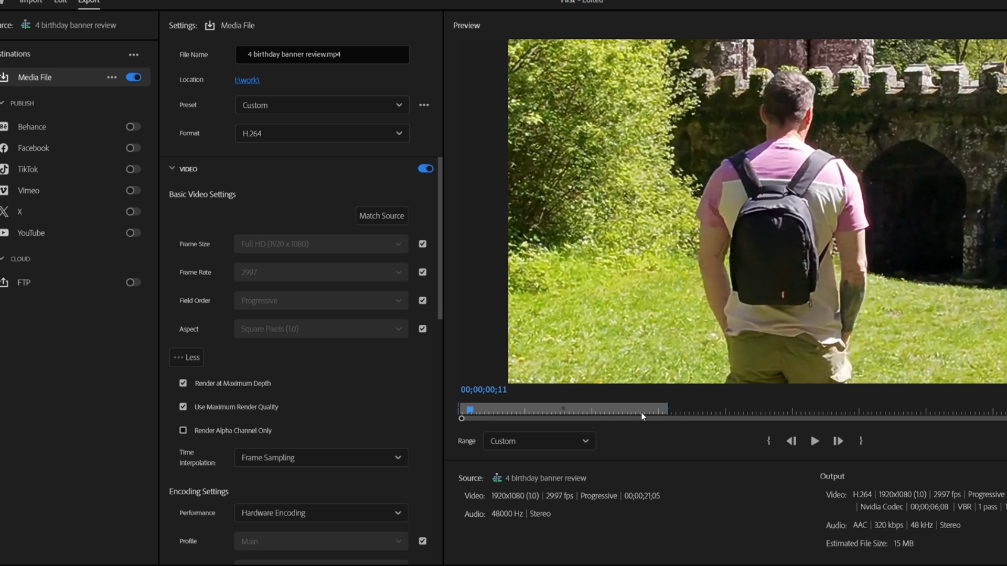
pyautogui.click(526, 445)
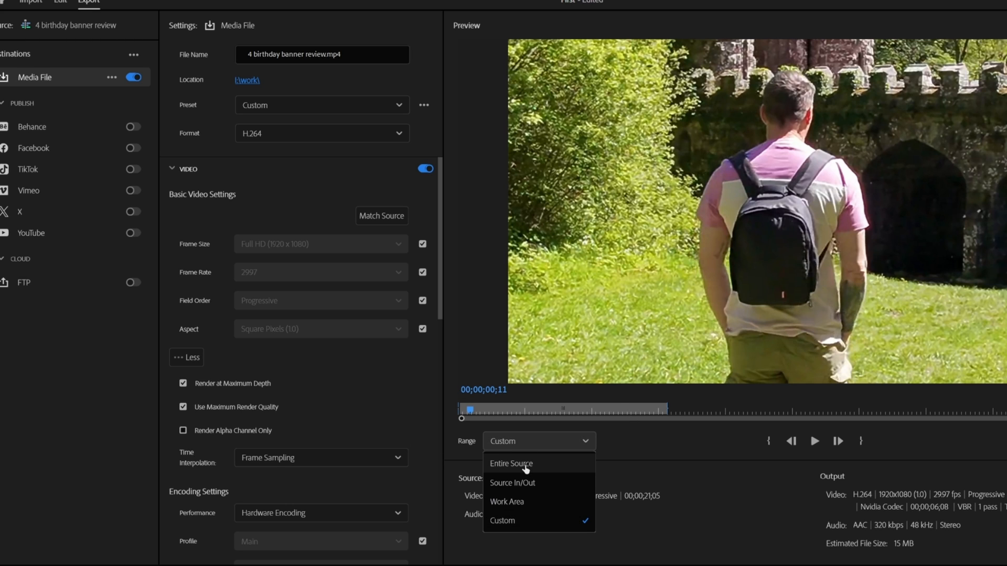
pyautogui.click(525, 465)
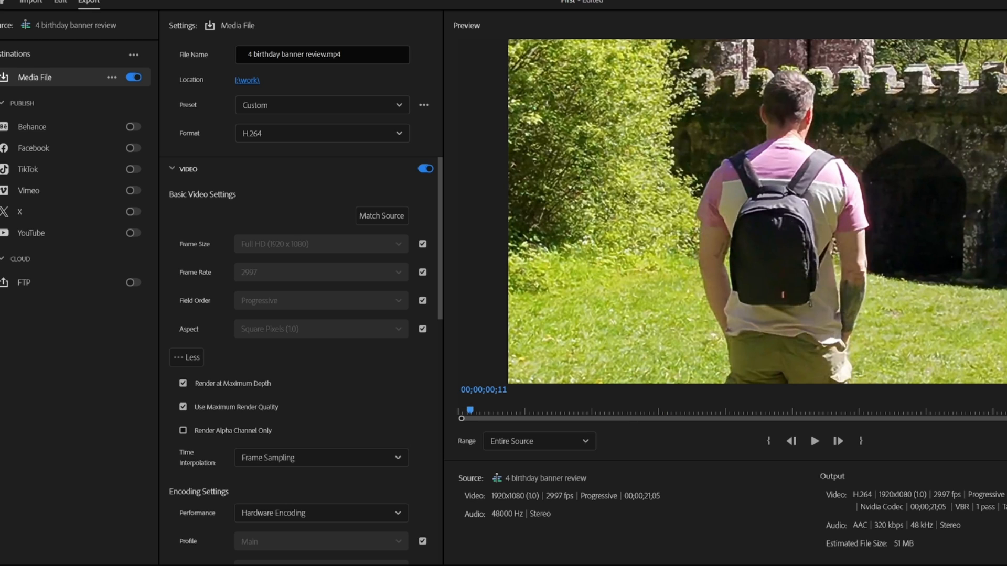
# Review the export's audio settings, including the audio format, codec, sample rate, channels and bitrate
pyautogui.scroll(-10, 285, 465)
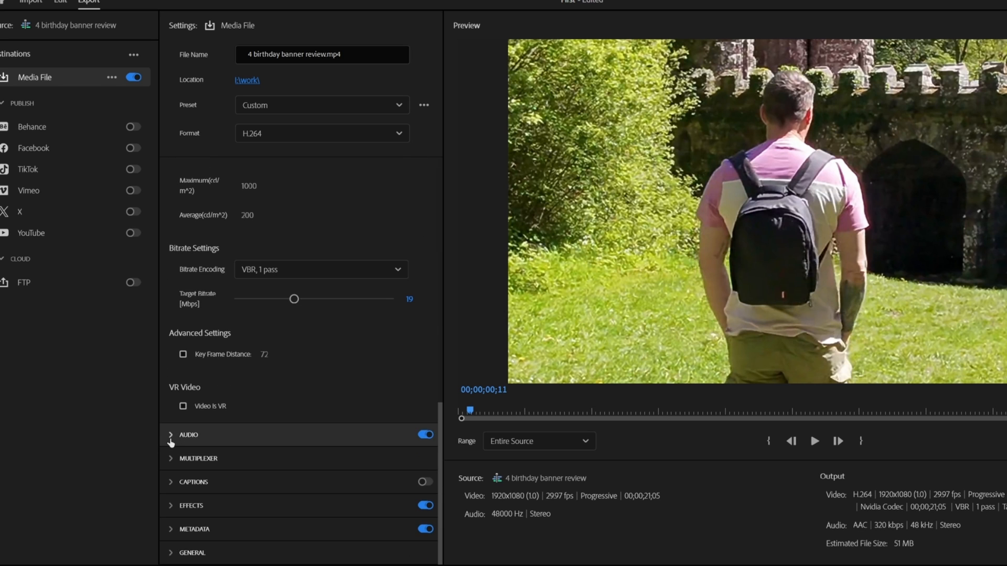
pyautogui.click(170, 437)
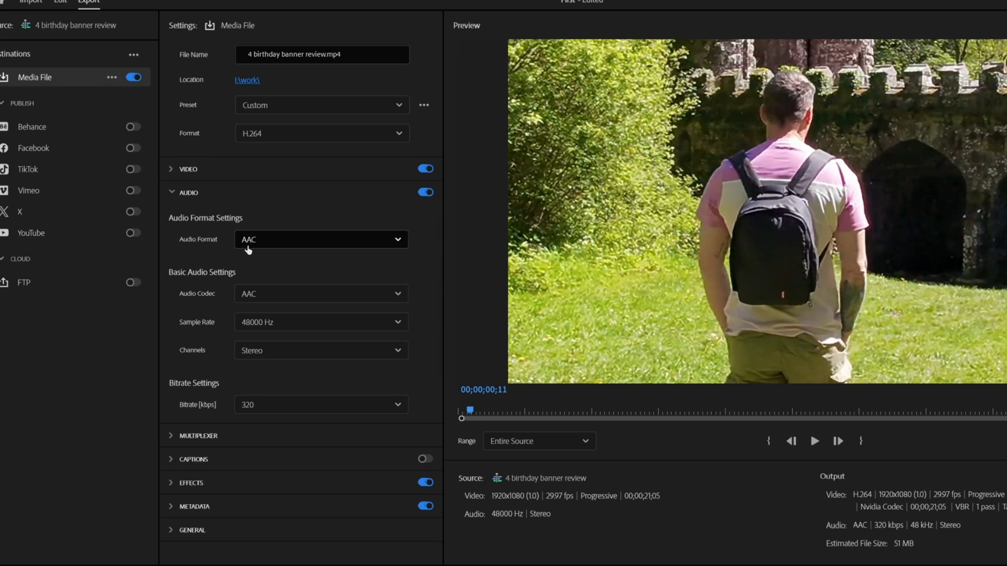
pyautogui.click(248, 242)
pyautogui.click(251, 245)
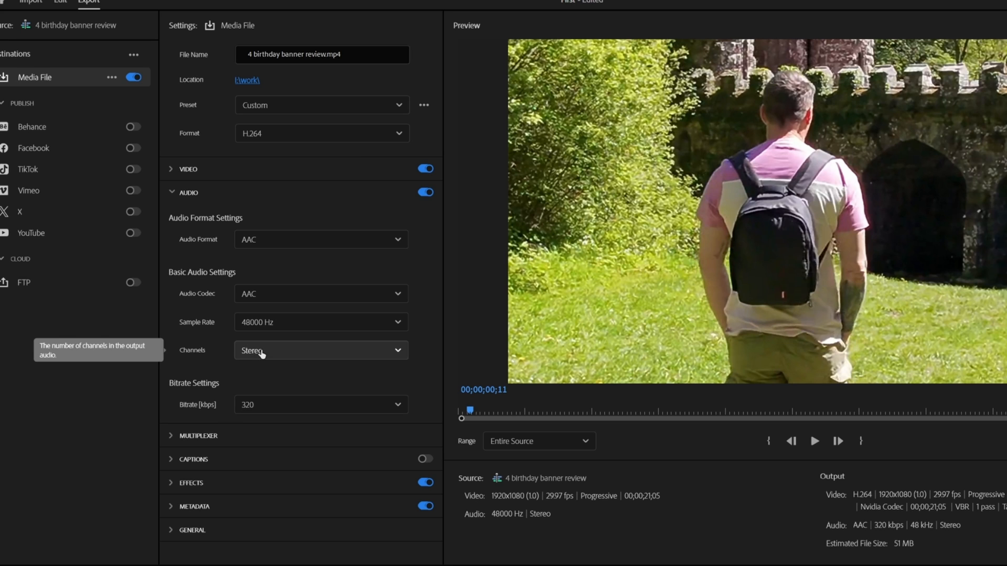
pyautogui.click(262, 355)
pyautogui.click(264, 353)
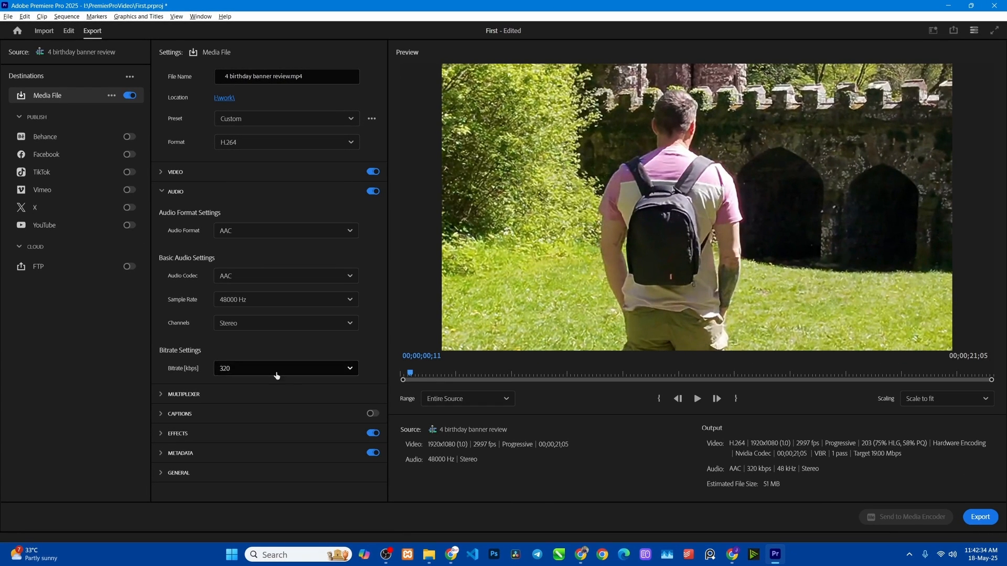
pyautogui.click(161, 192)
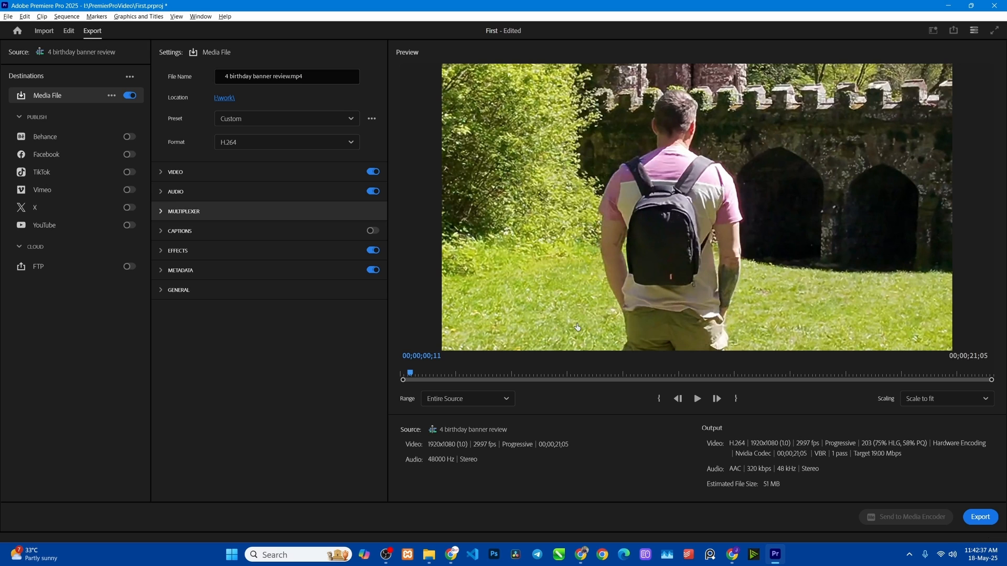
# Export the sequence as 4 birthday banner review.mp4 and view the event details for the export
pyautogui.click(981, 517)
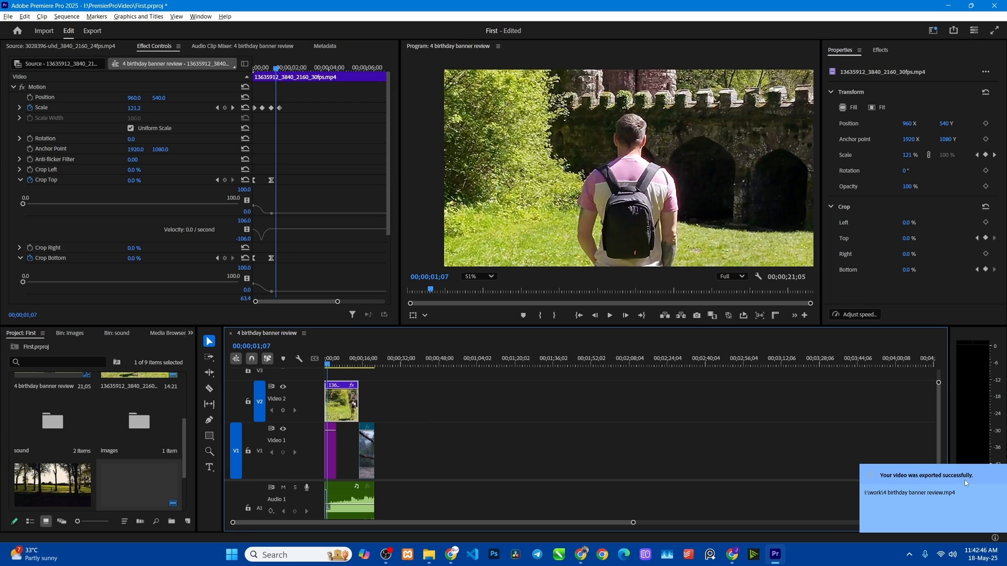
pyautogui.click(903, 496)
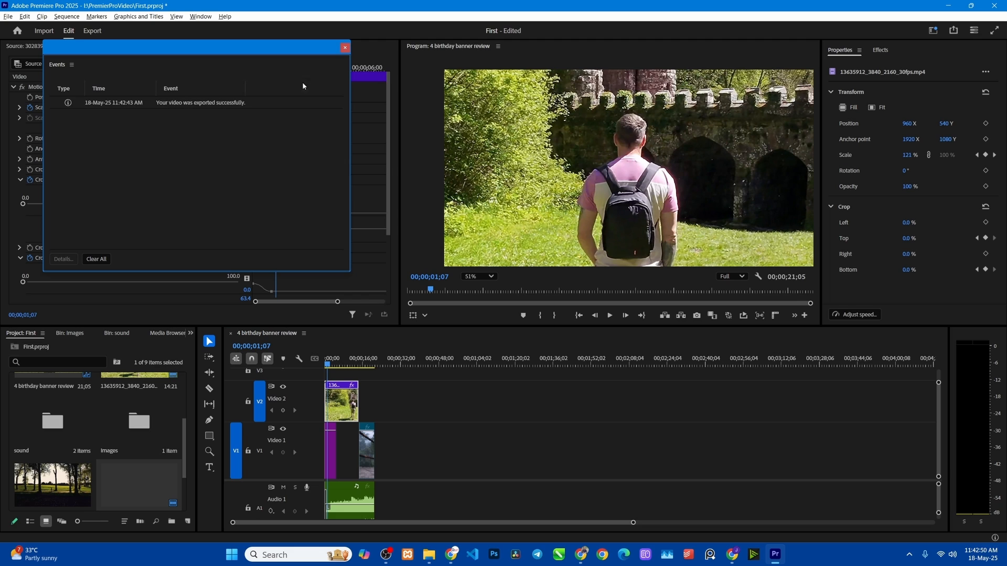
pyautogui.doubleClick(236, 102)
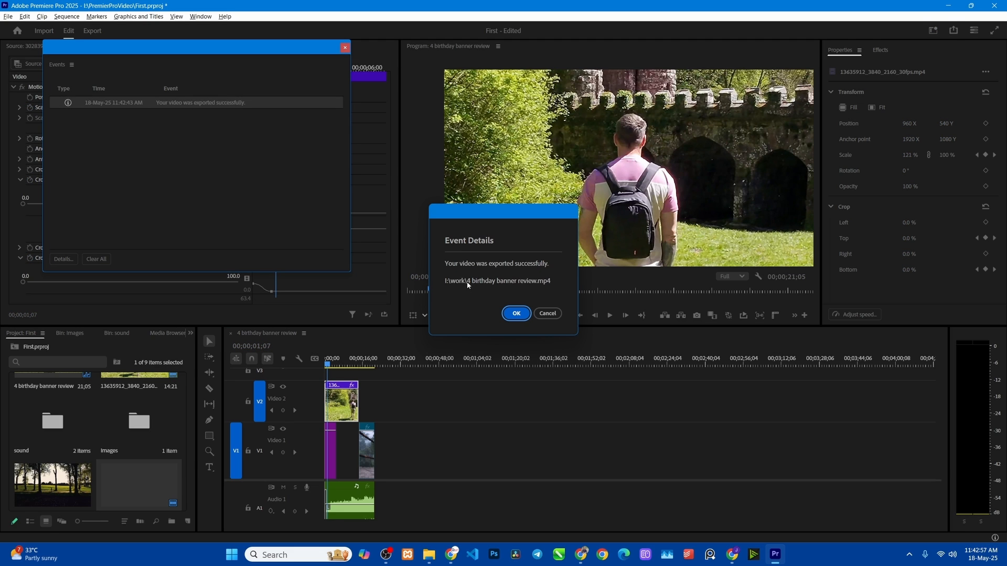
pyautogui.click(548, 313)
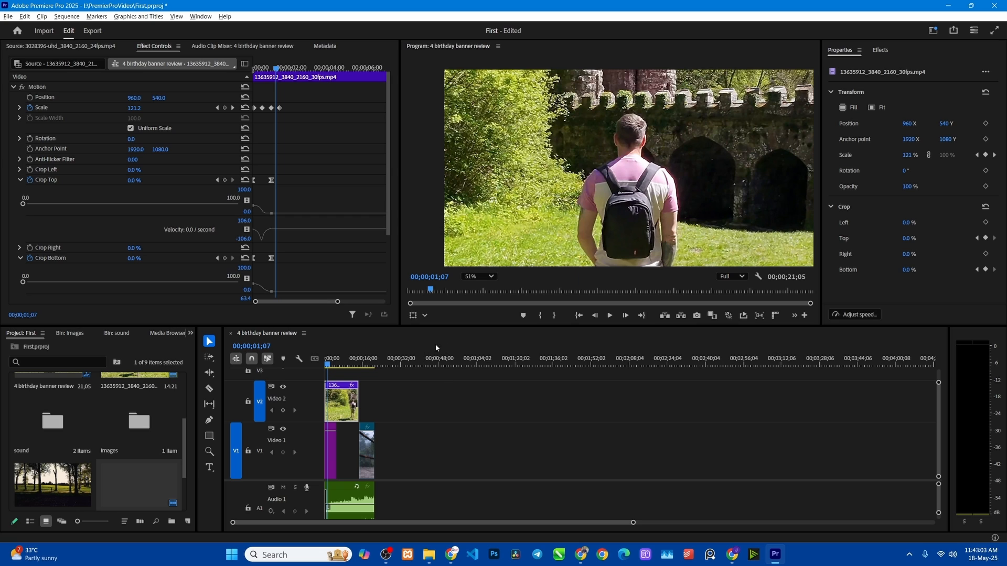
# Return to the sequence start, play the exported 4 birthday banner review.mp4 from the work folder in VLC, and close the player and folder
pyautogui.press('Home')
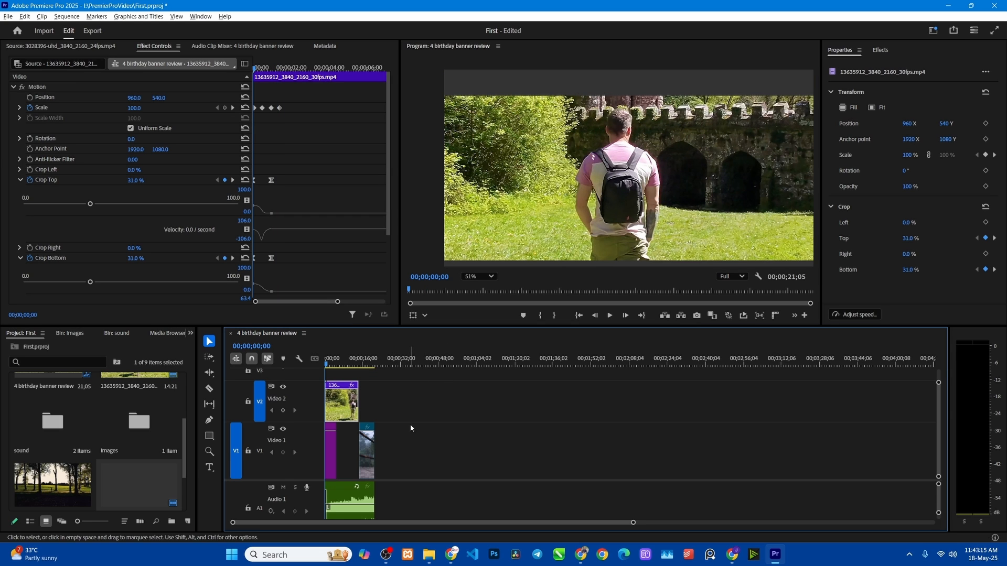
pyautogui.click(429, 555)
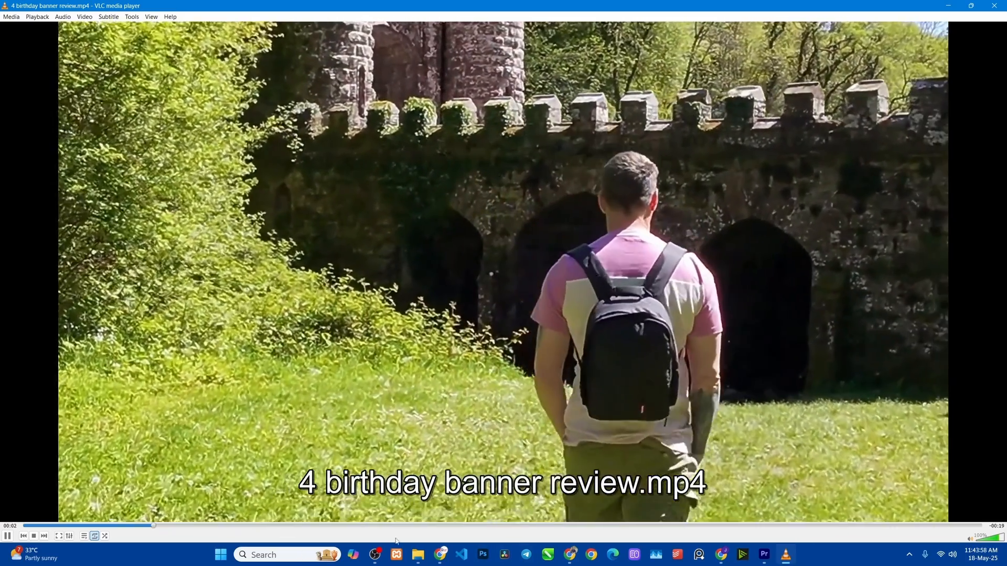
pyautogui.click(993, 5)
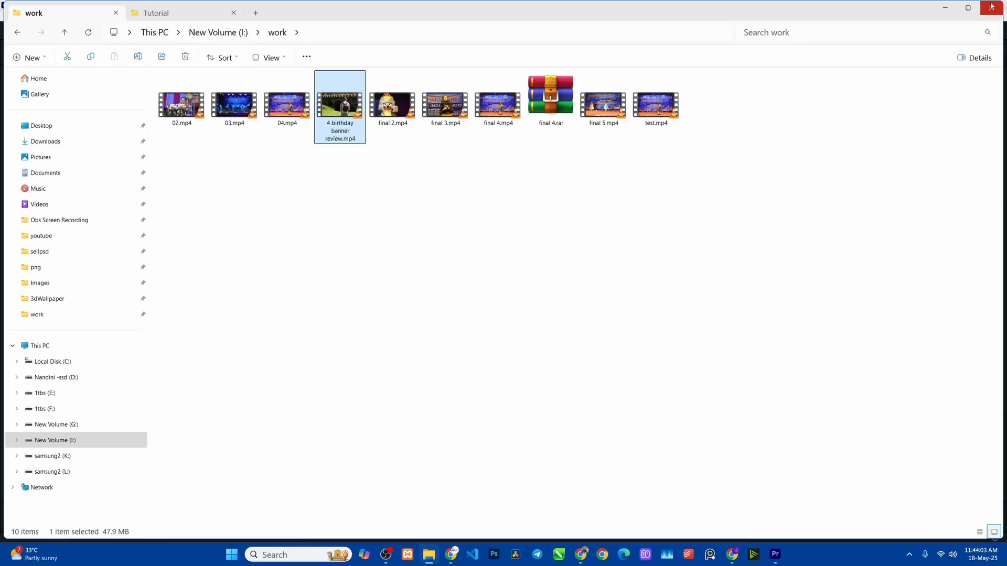
pyautogui.click(992, 6)
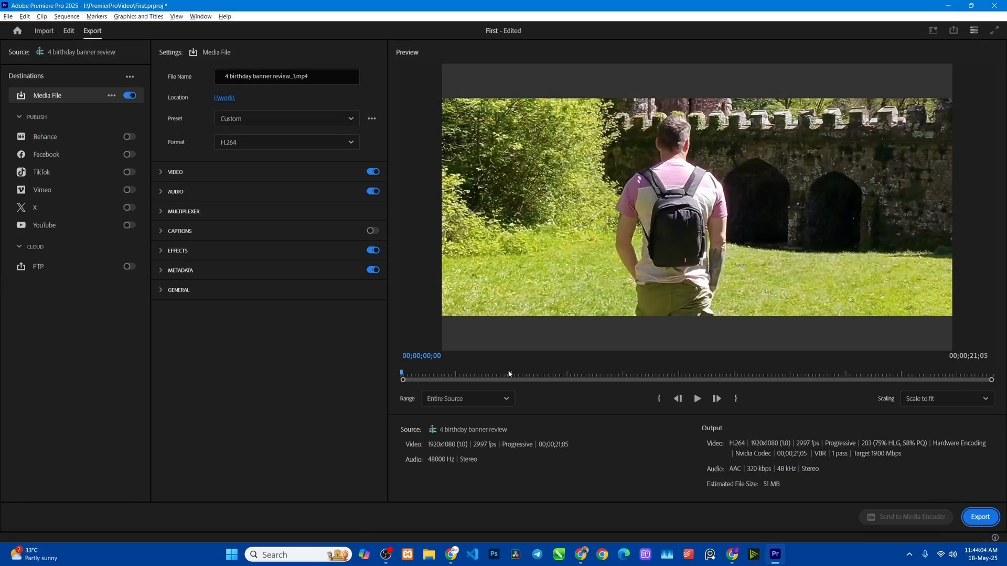